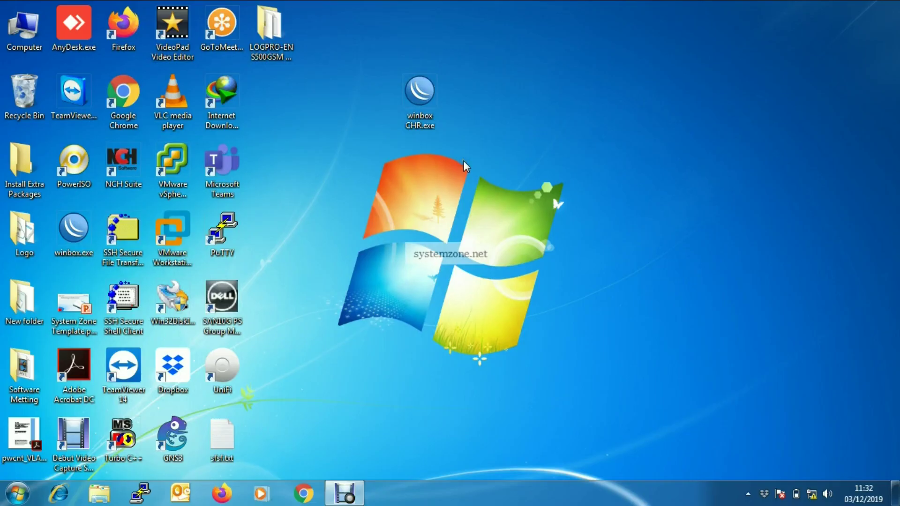
Launch WinBox and connect to the RB941-2nD router listed under Neighbors.
double_click(430, 98)
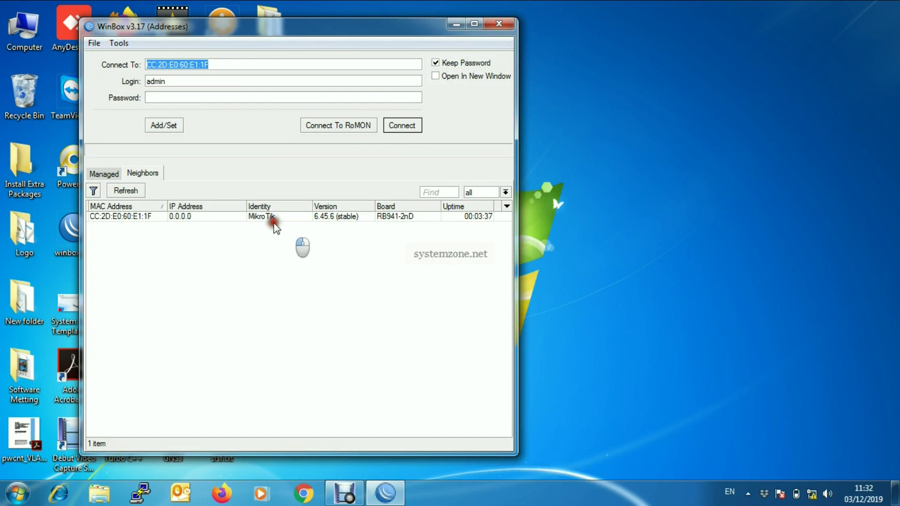
left_click(131, 216)
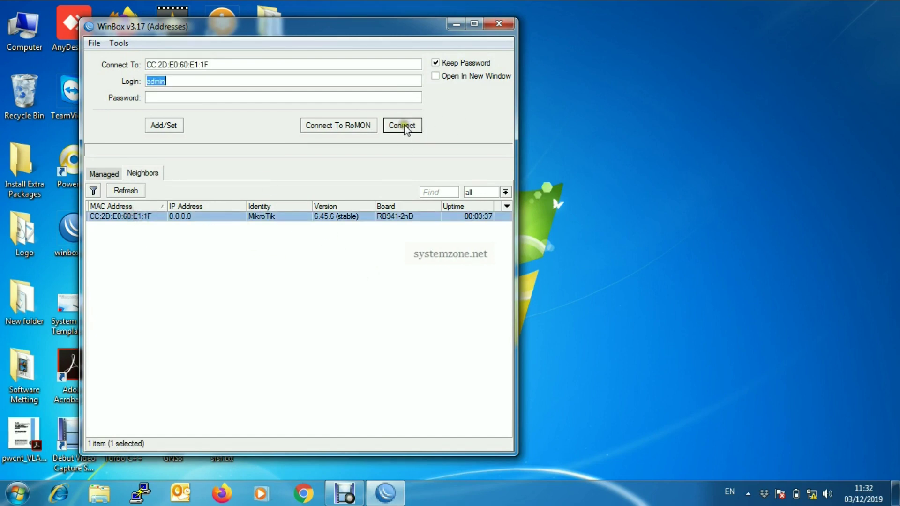
left_click(402, 124)
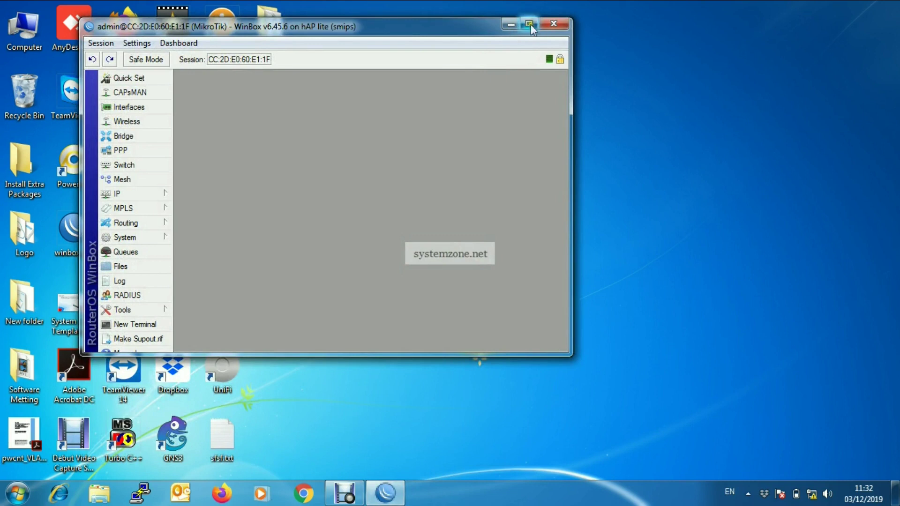
Maximize the session, open Wireless Tables and enable the wlan1 Atheros interface.
left_click(529, 24)
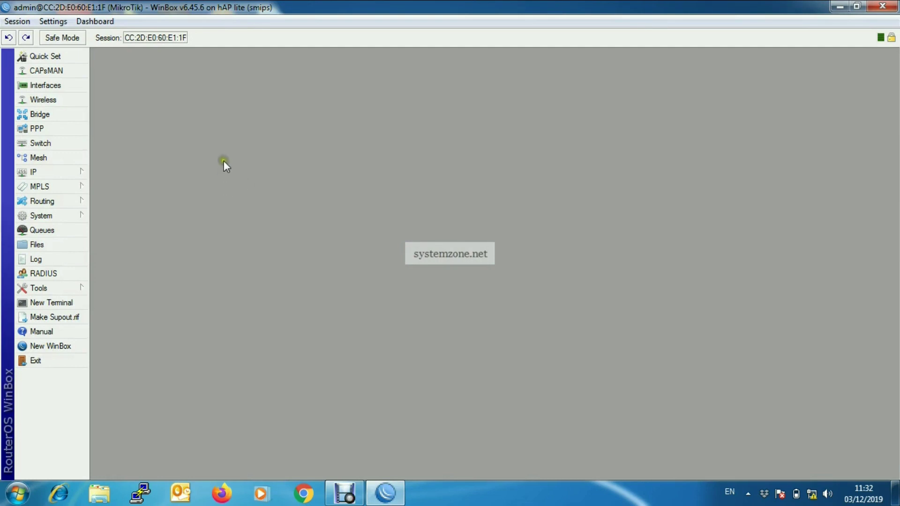
left_click(58, 100)
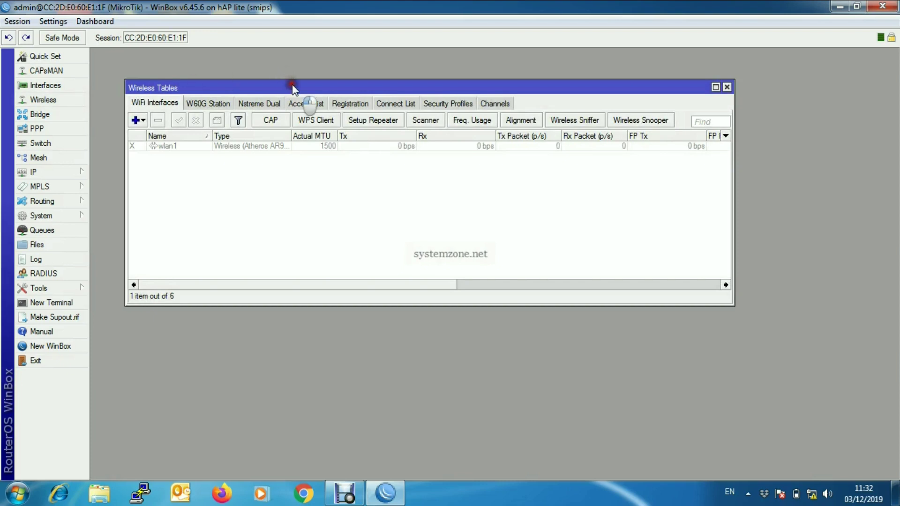
left_click_drag(291, 84, 306, 77)
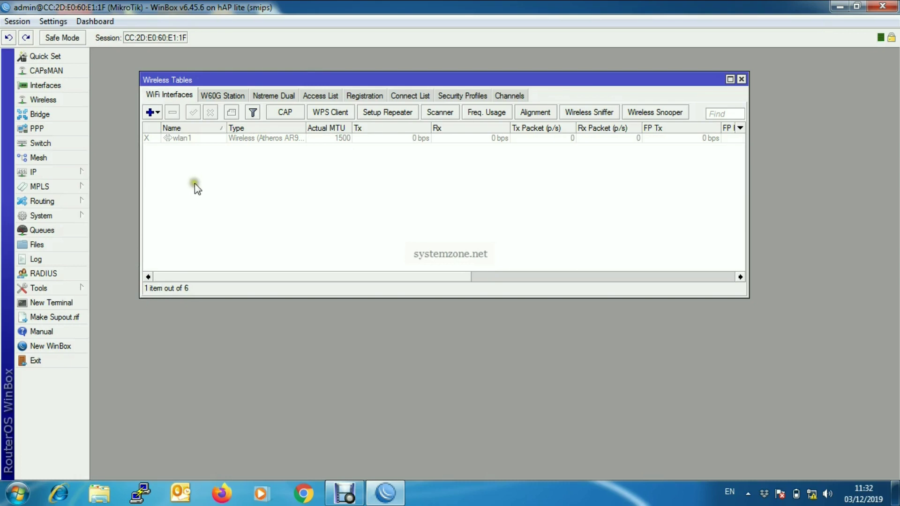
left_click(246, 140)
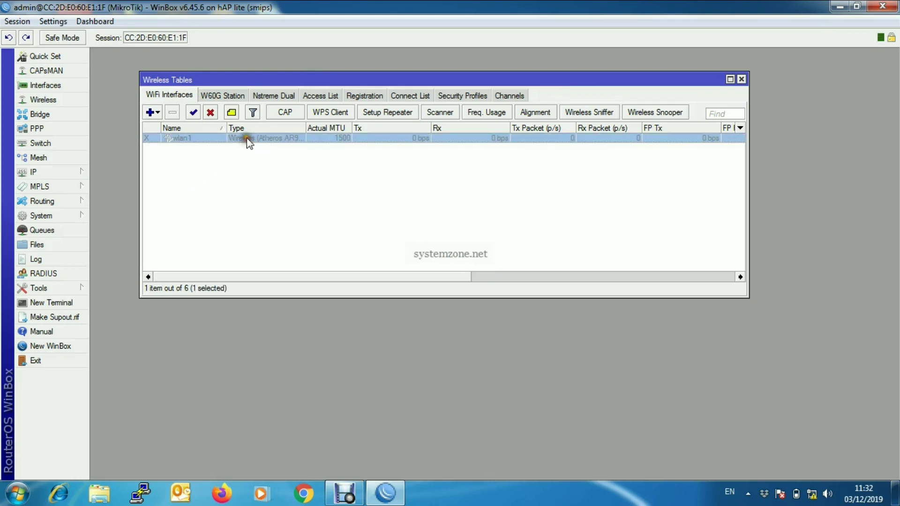
right_click(247, 138)
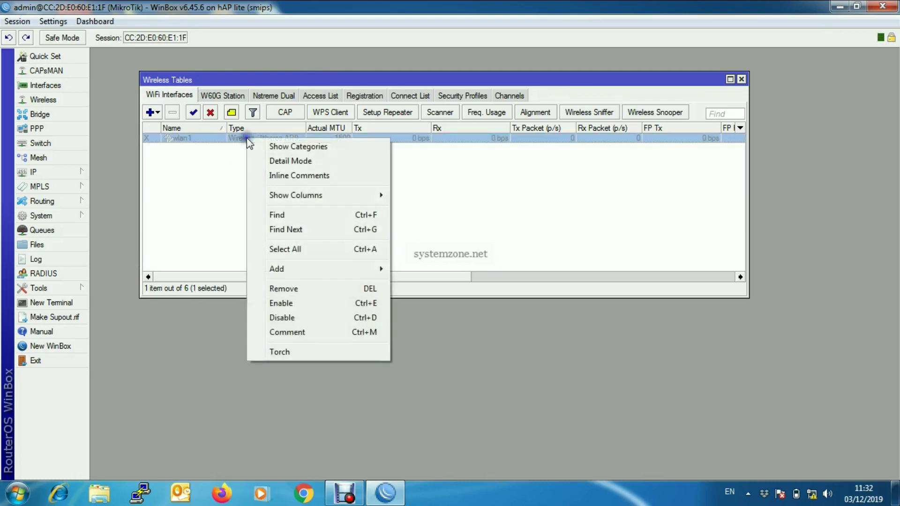
left_click(283, 303)
left_click(287, 206)
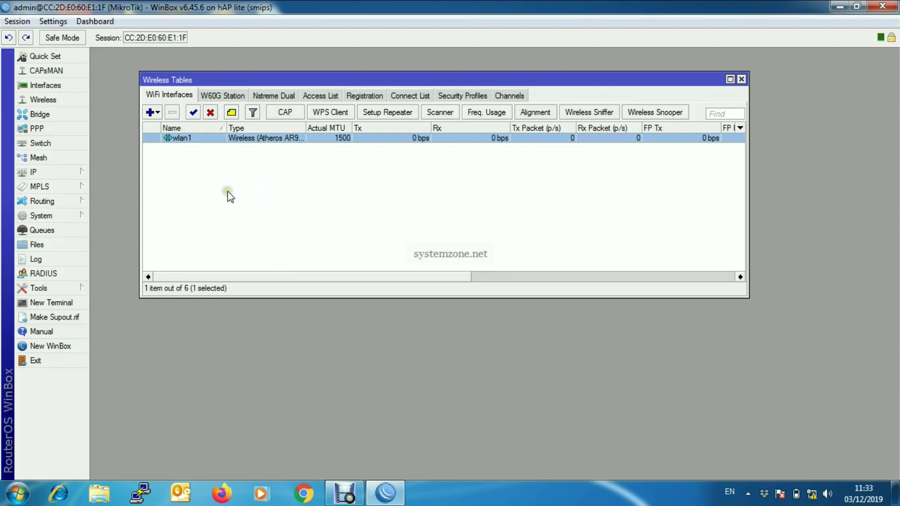
Create a DHCP client on wlan1 with Add Default Route set to yes and save it.
left_click(75, 170)
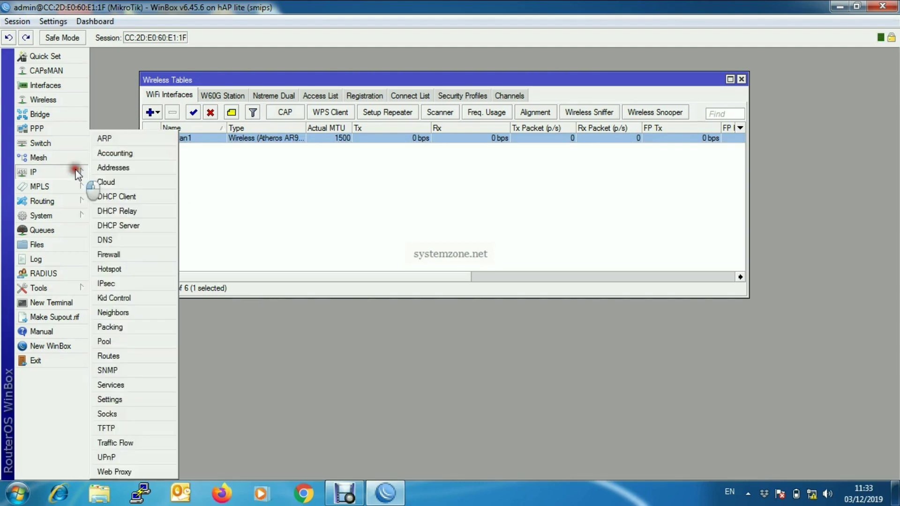
left_click(141, 196)
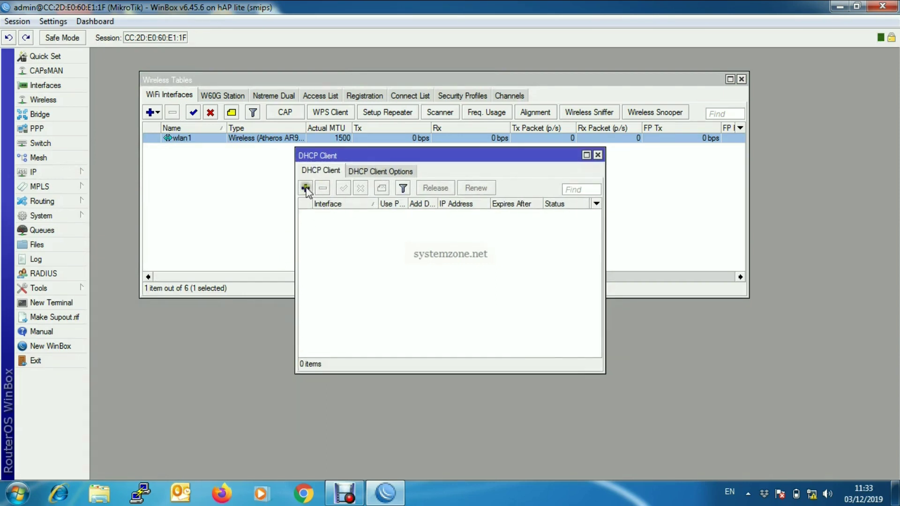
left_click(306, 188)
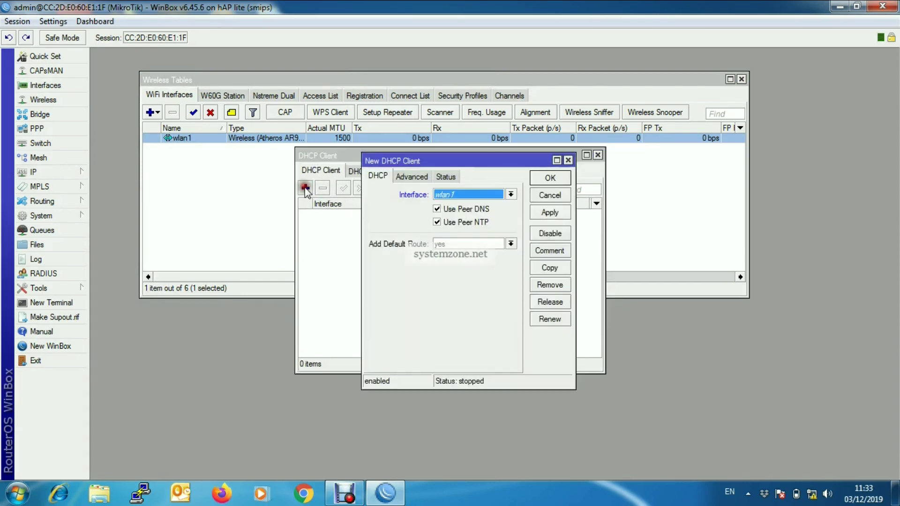
left_click_drag(444, 160, 432, 161)
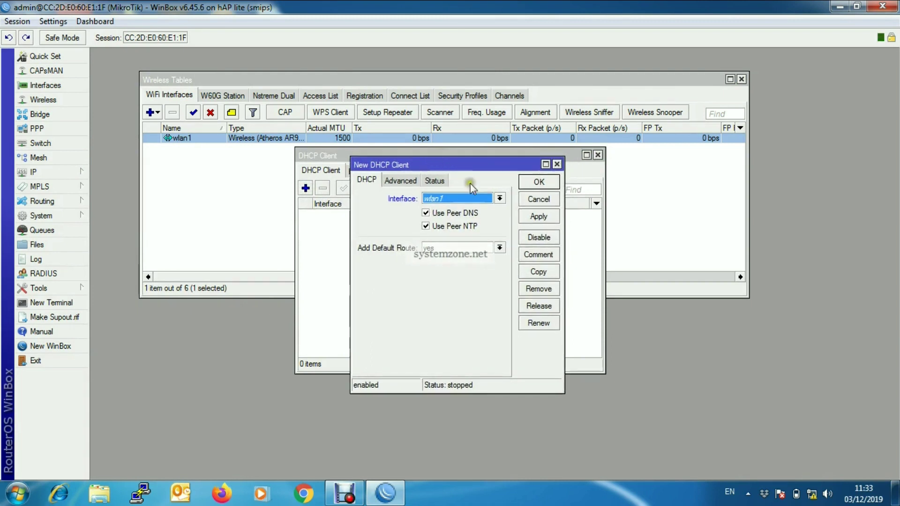
left_click(500, 198)
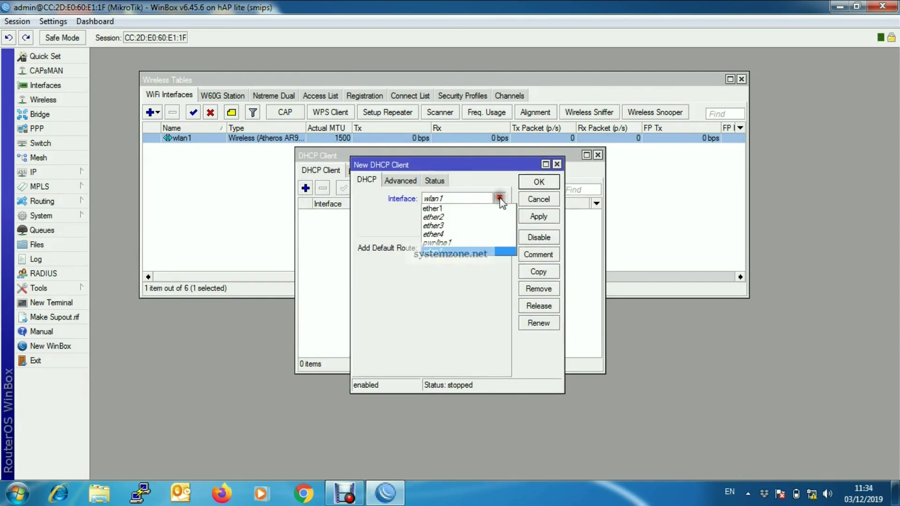
left_click(438, 251)
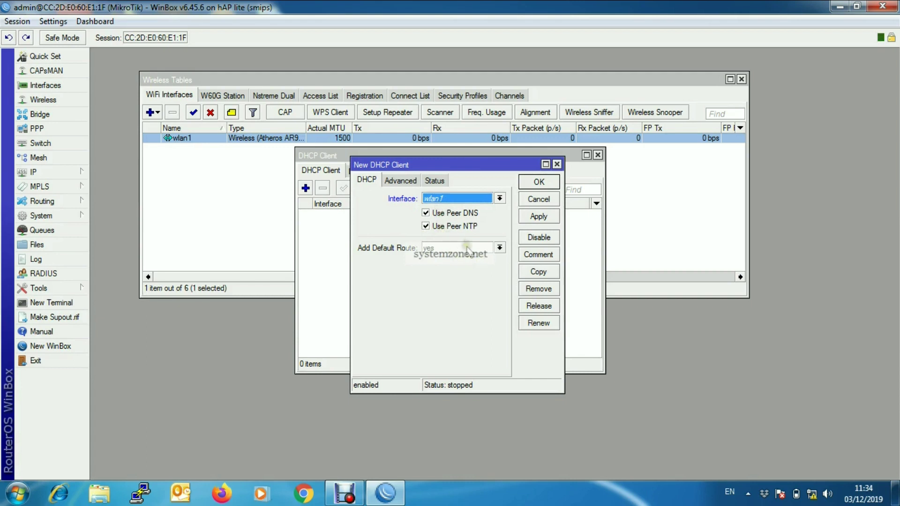
left_click(499, 248)
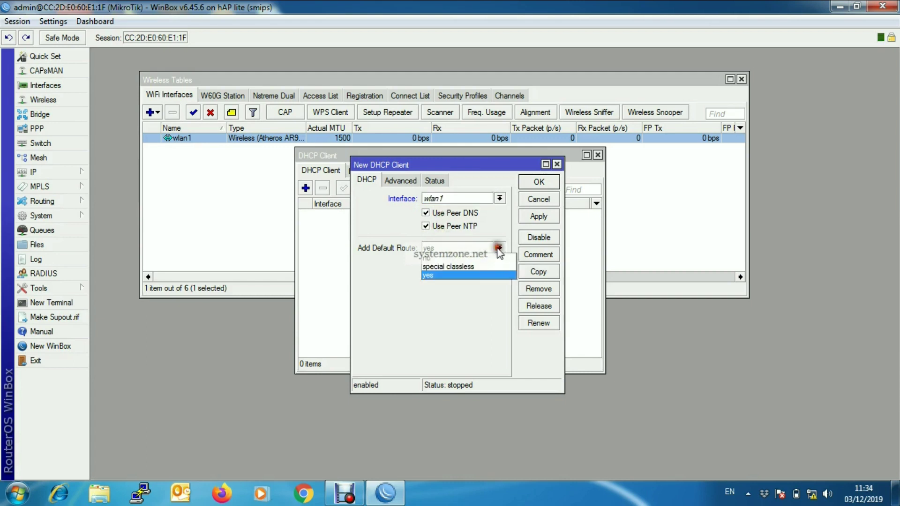
left_click(457, 276)
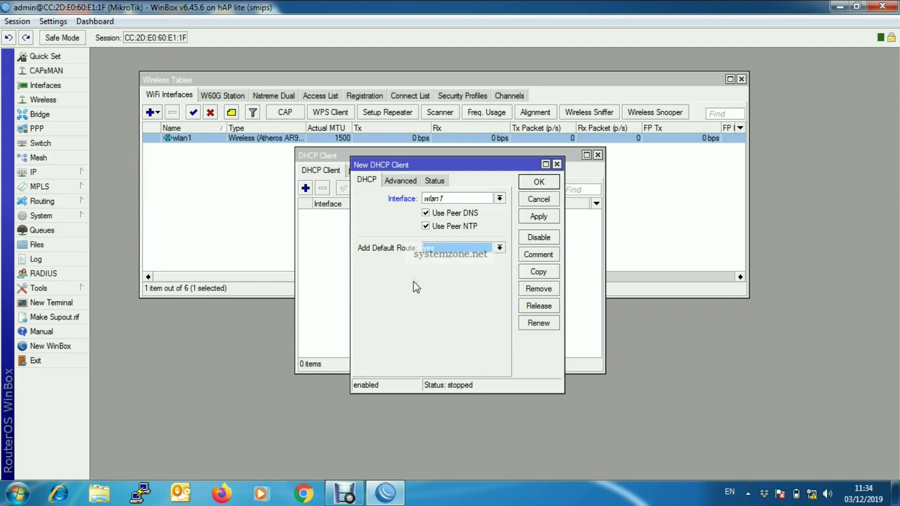
left_click(540, 216)
left_click(539, 182)
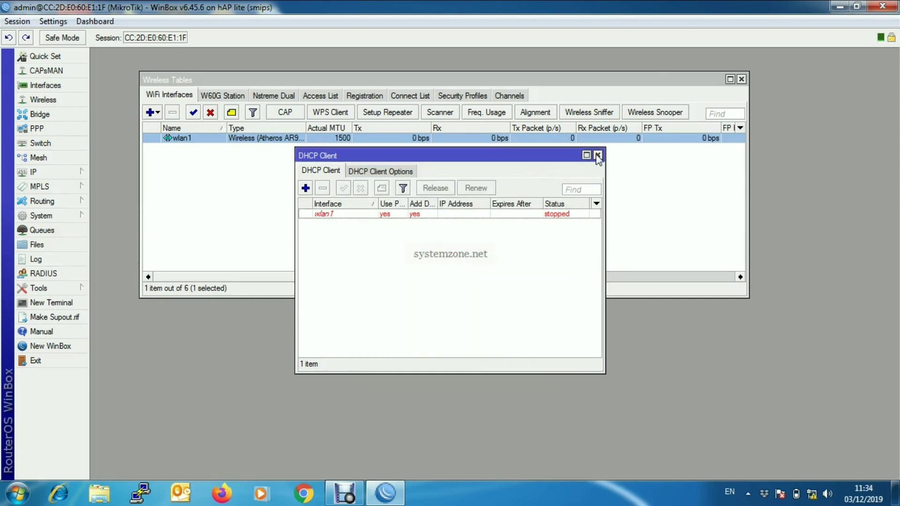
left_click(597, 155)
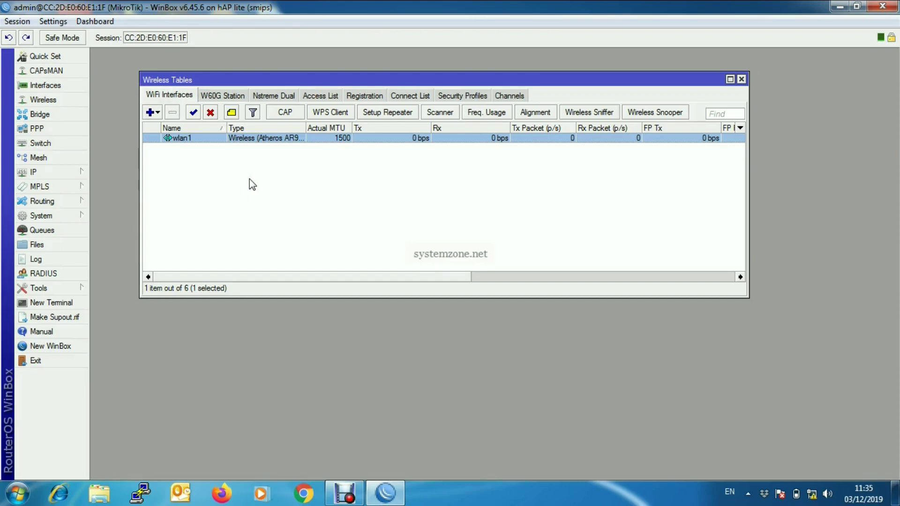
Add a new wireless security profile named 'WiFi Profile'.
left_click(464, 95)
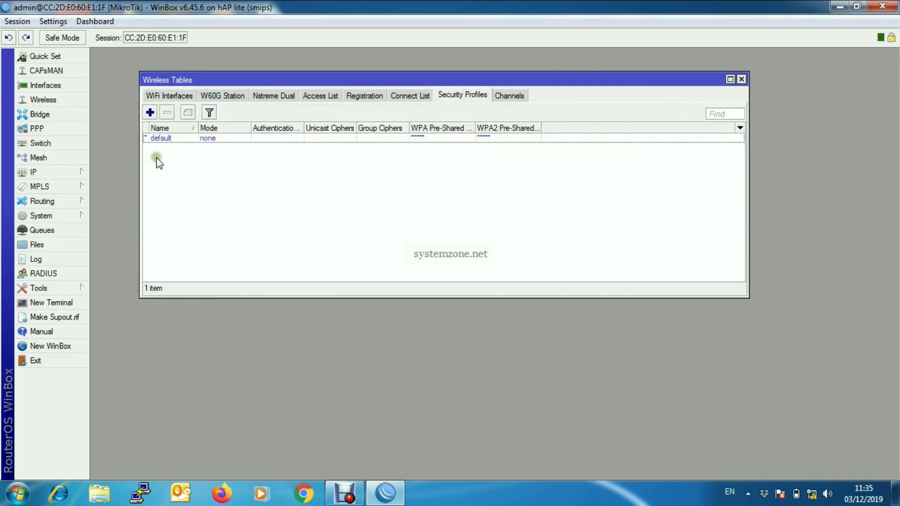
left_click(149, 113)
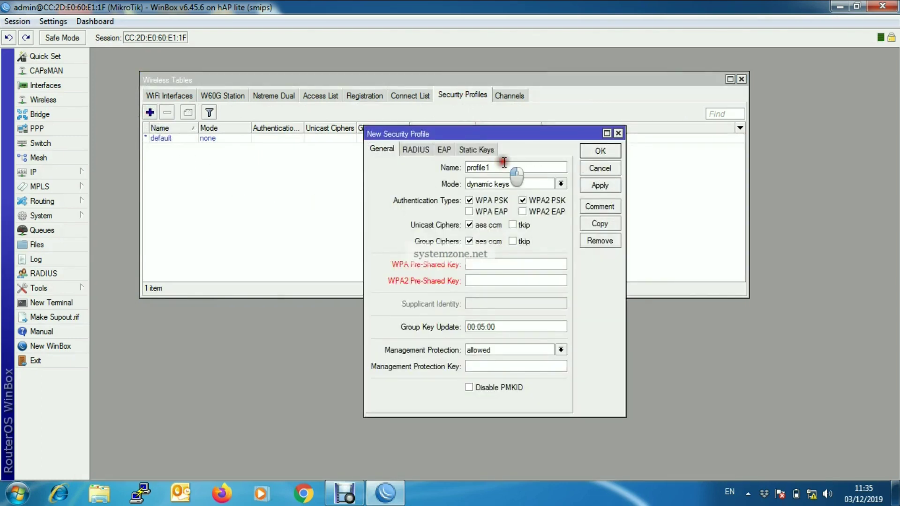
key("BackSpace")
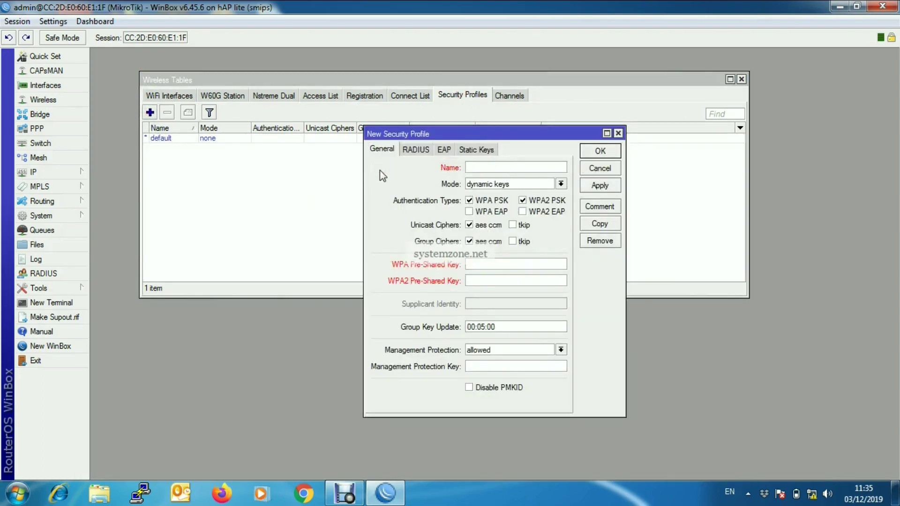
type("WiFi Profile")
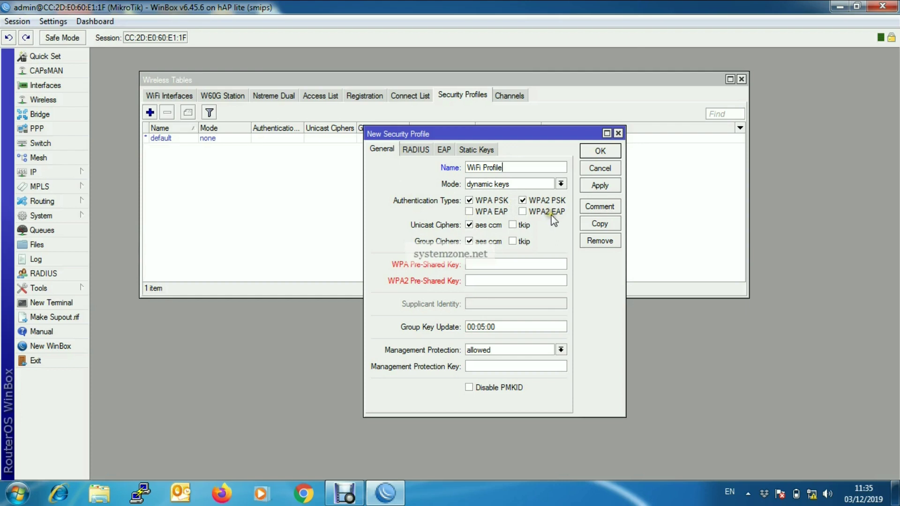
Enter the WPA and WPA2 pre-shared keys and save the profile.
left_click(489, 265)
type("12345678")
left_click(526, 281)
type("12345678")
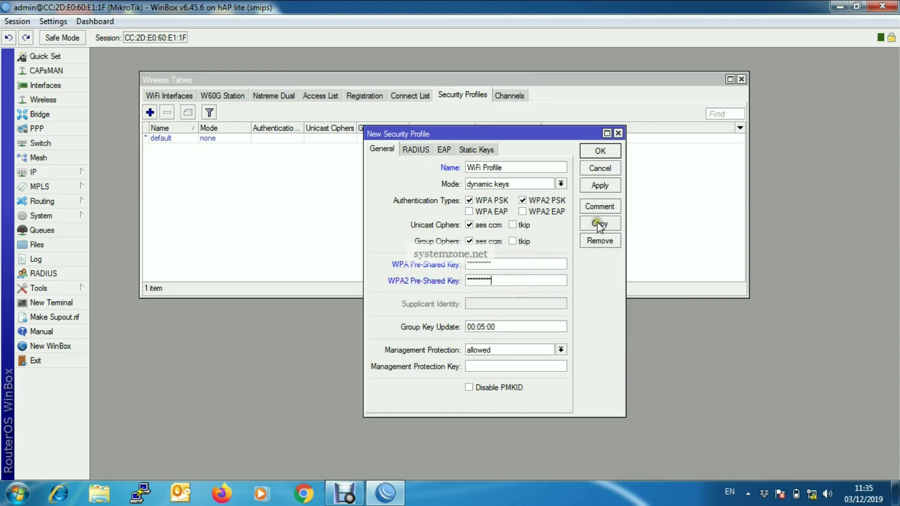
left_click(599, 186)
left_click(600, 152)
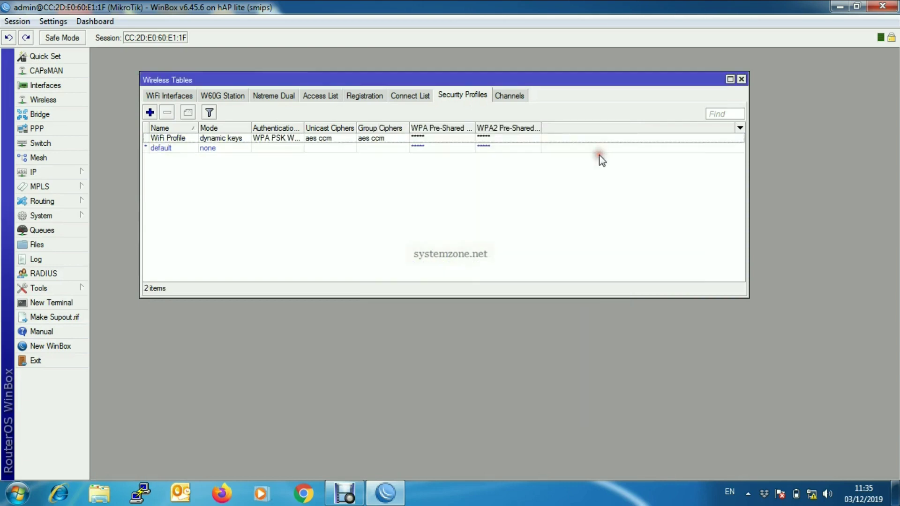
left_click(170, 94)
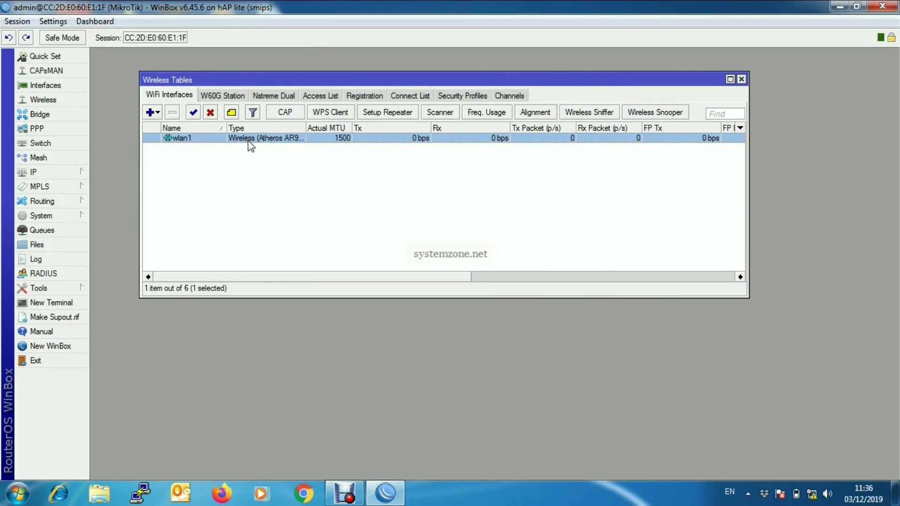
Set wlan1 to station mode and assign it the WiFi Profile security profile.
double_click(249, 139)
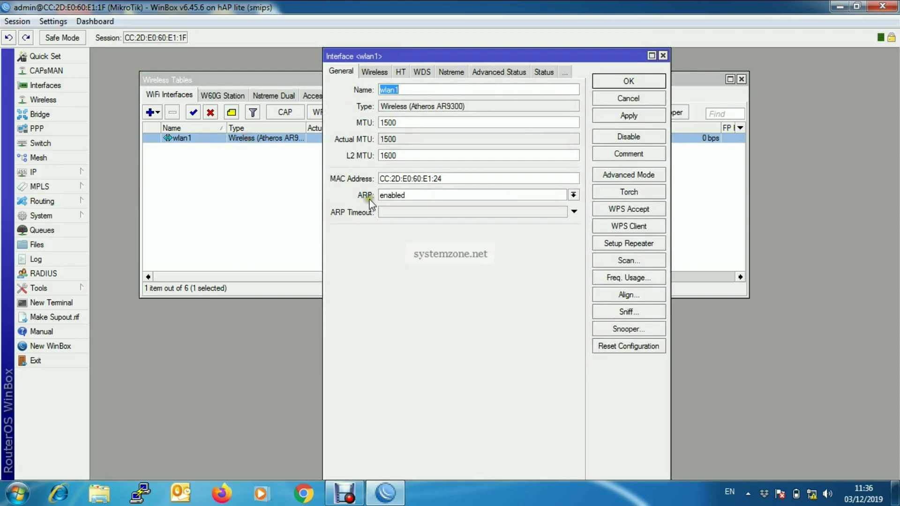
left_click(374, 72)
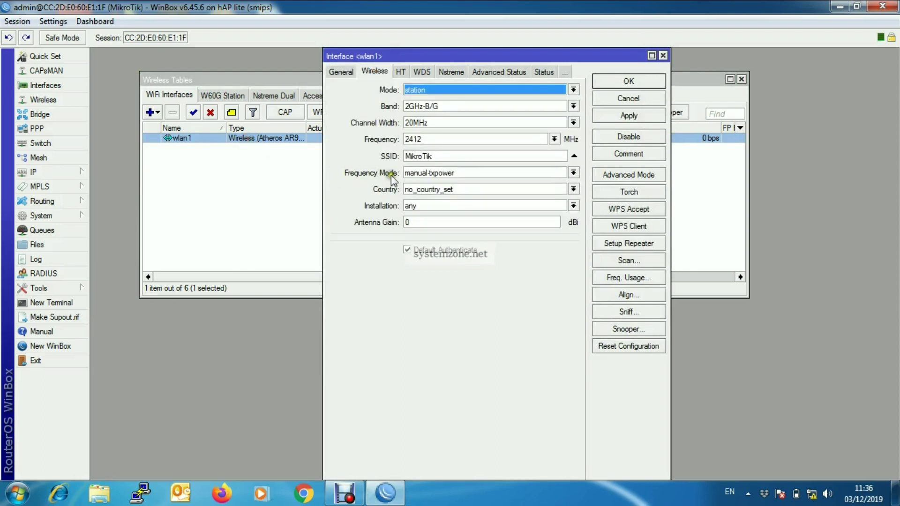
left_click(519, 93)
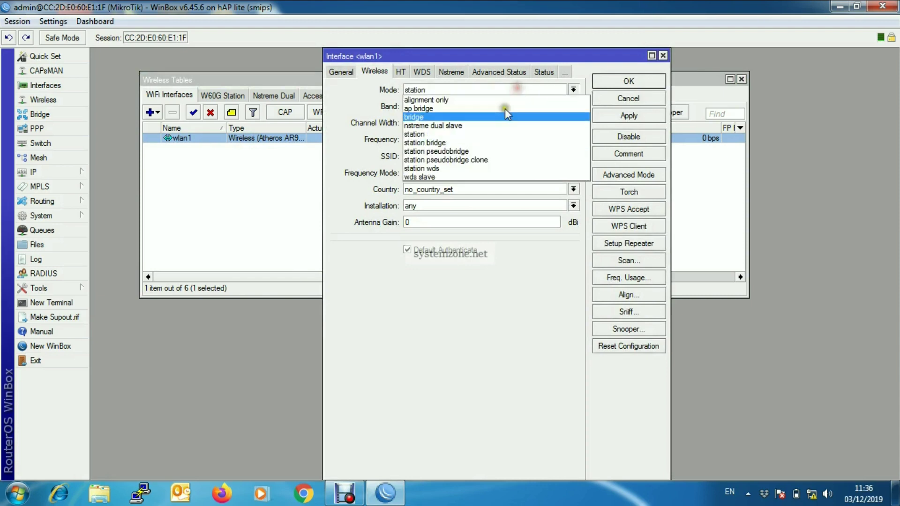
left_click(445, 134)
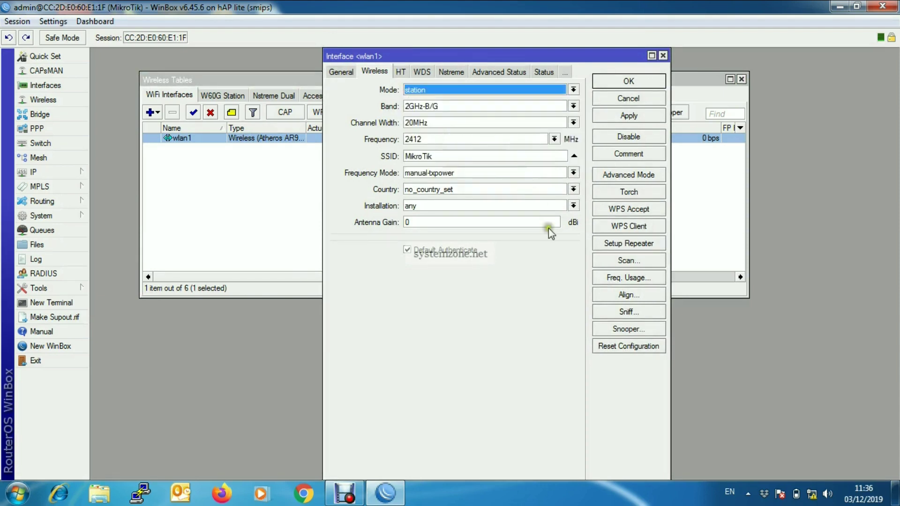
left_click(621, 175)
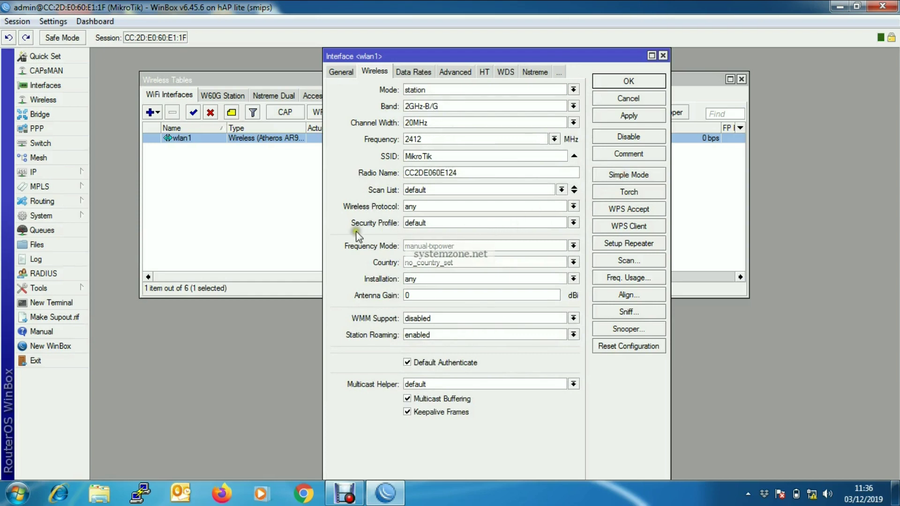
left_click(573, 223)
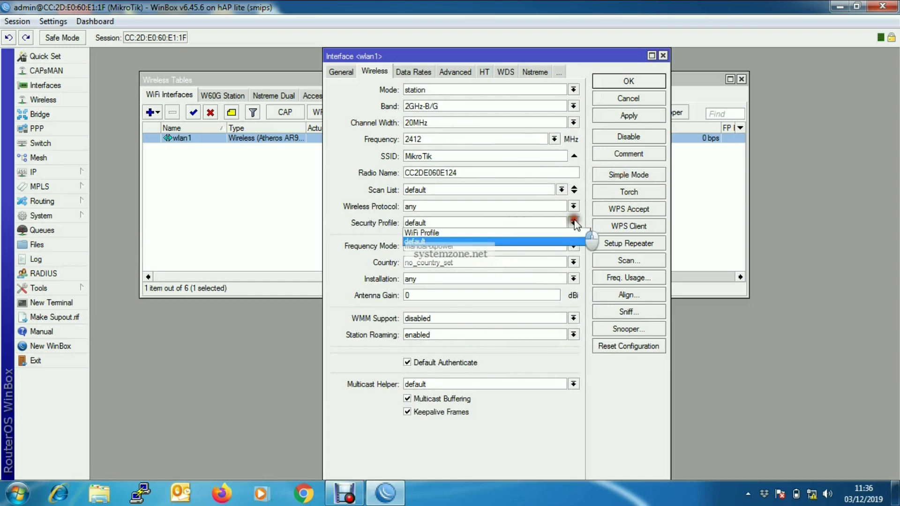
left_click(454, 232)
Scan for nearby access points using wlan1.
left_click(628, 260)
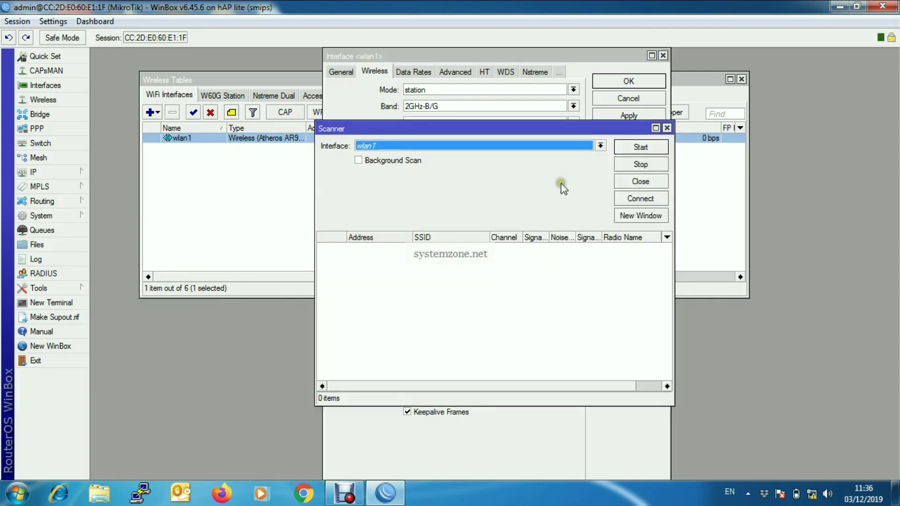
left_click(600, 145)
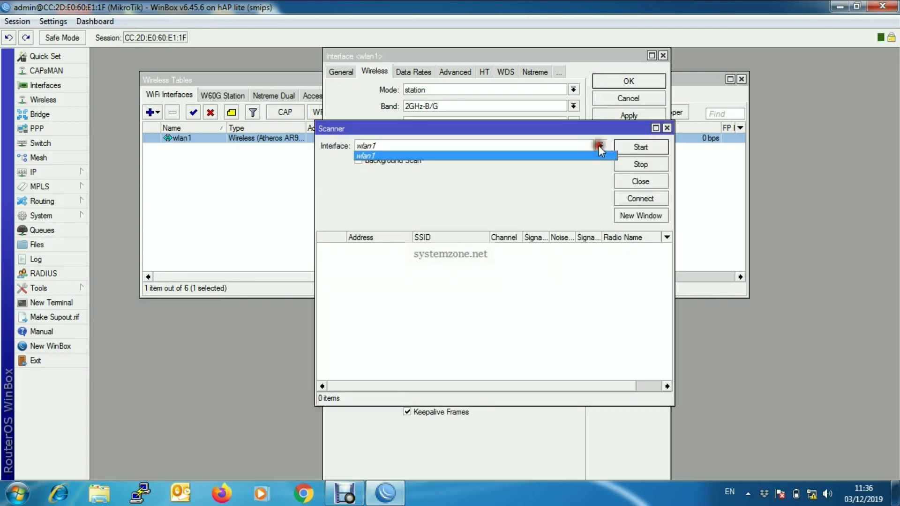
left_click(506, 156)
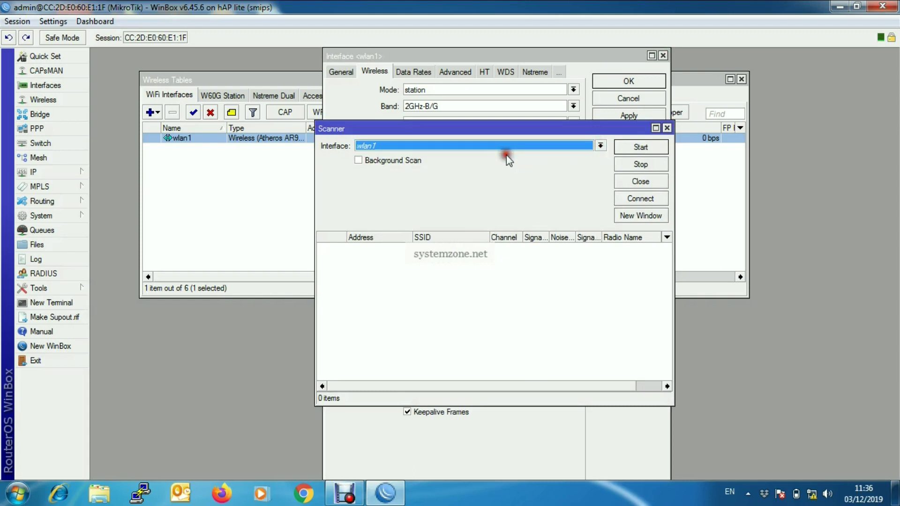
left_click(640, 147)
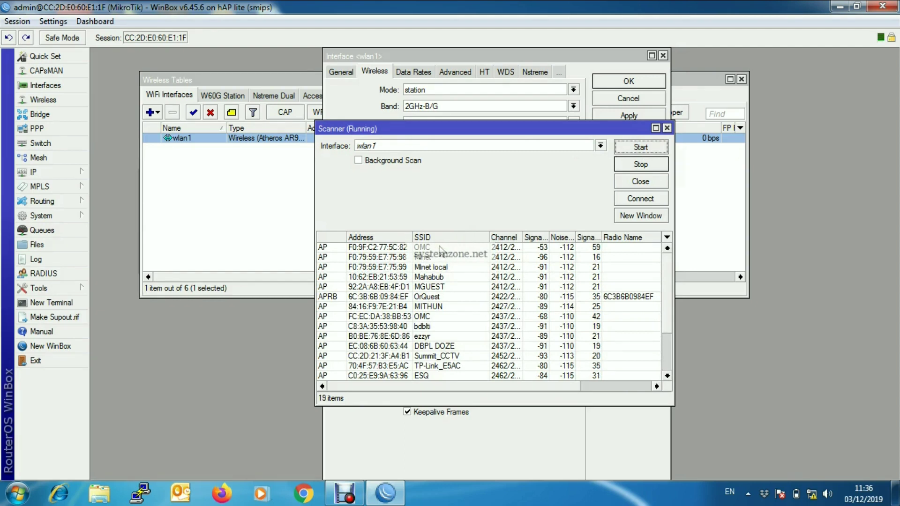
Connect wlan1 to the OMC access point and apply the station settings.
left_click(440, 247)
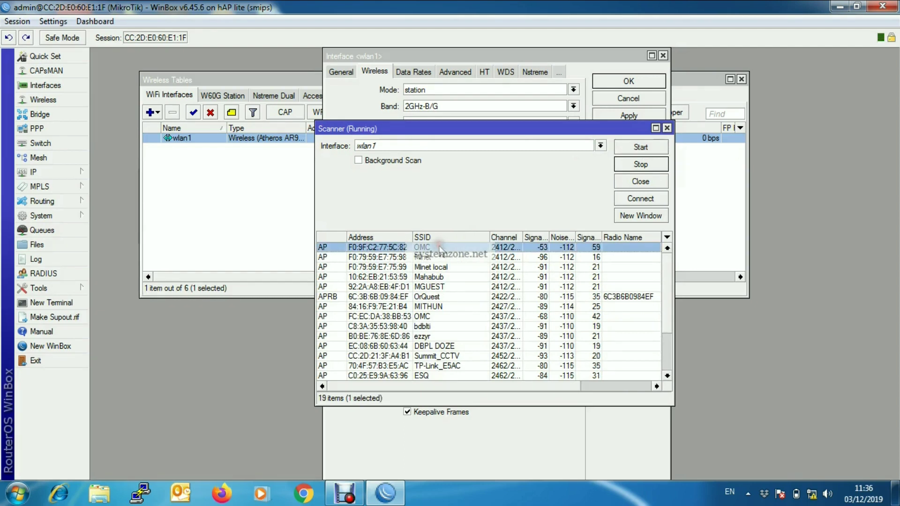
left_click(641, 198)
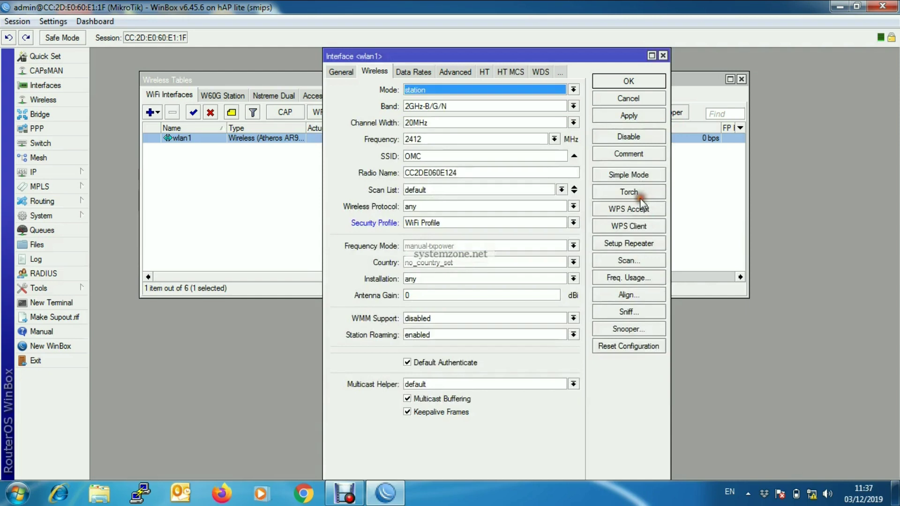
left_click(631, 118)
left_click(634, 82)
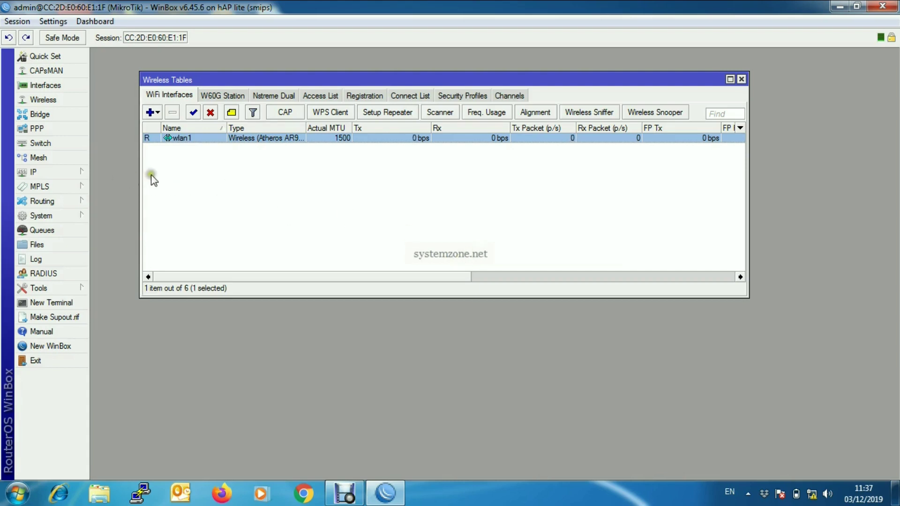
left_click(76, 170)
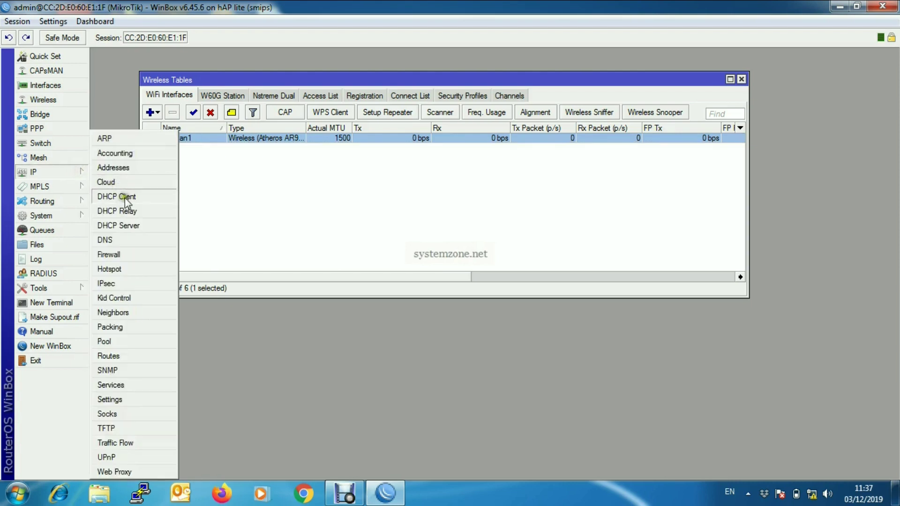
left_click(124, 198)
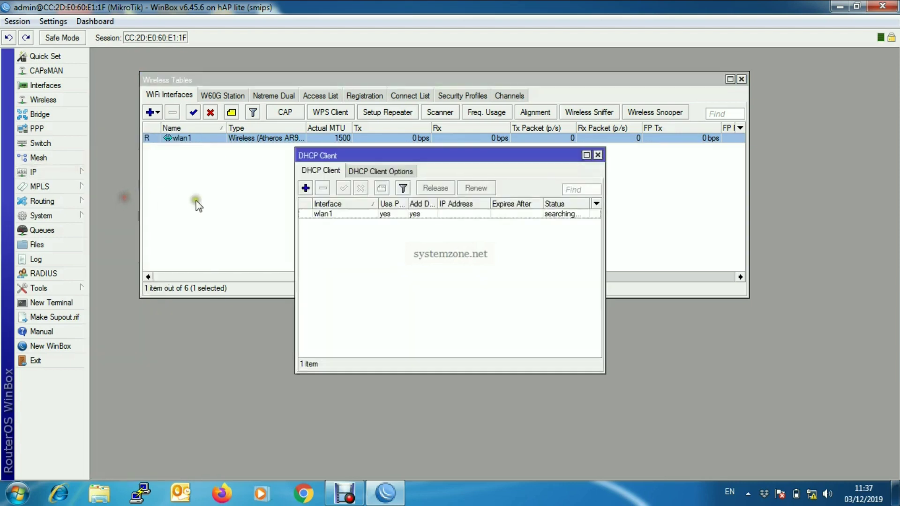
left_click(448, 215)
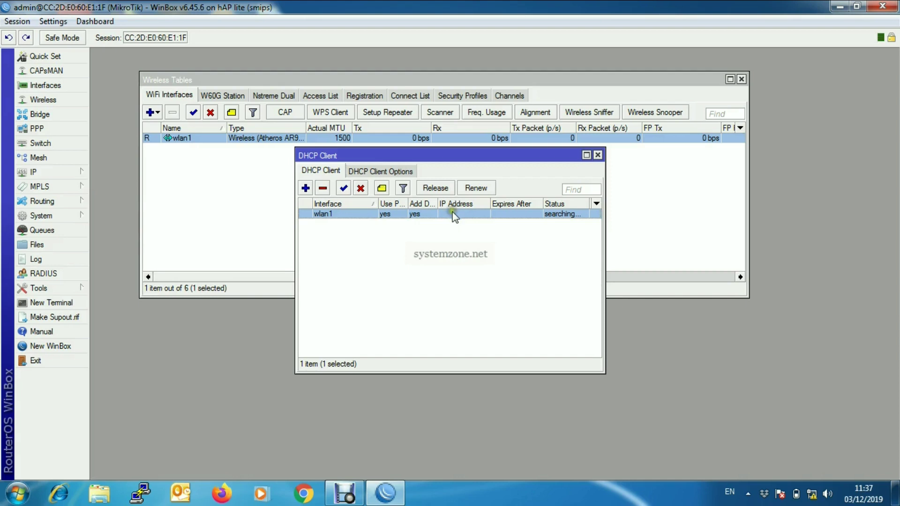
left_click(444, 214)
left_click(598, 155)
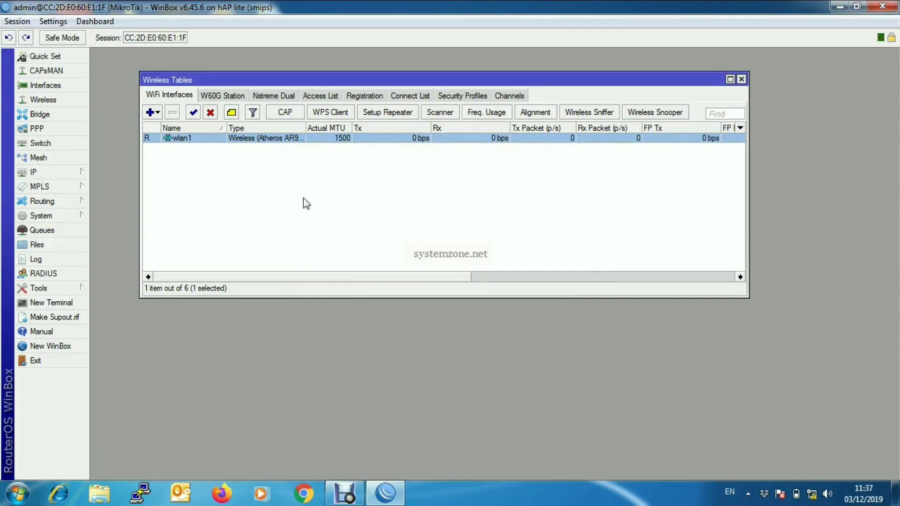
Inspect the 192.168.70.2/30 wlan1 address and the DNS settings.
left_click(67, 171)
left_click(162, 172)
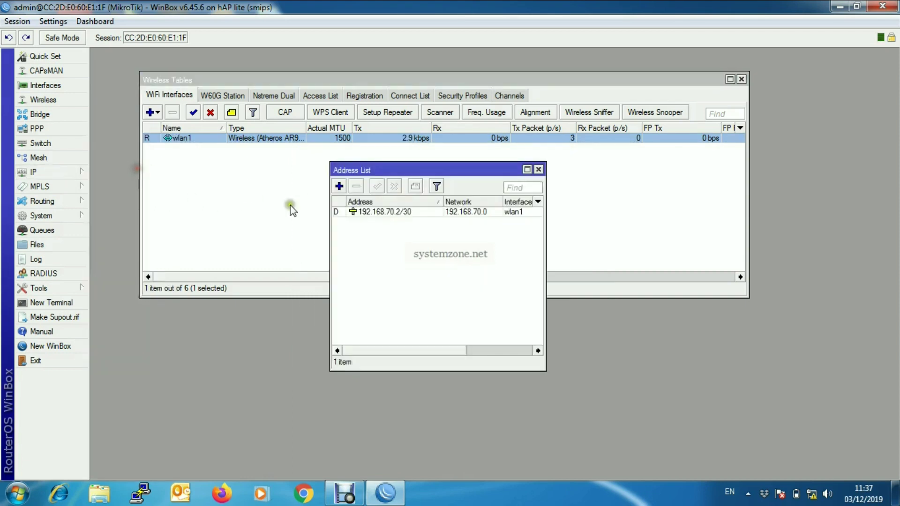
left_click(385, 213)
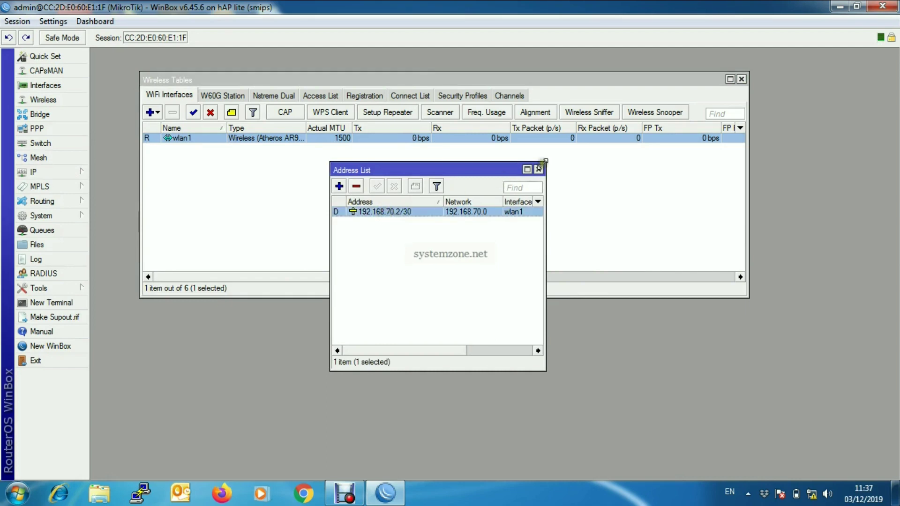
left_click(538, 169)
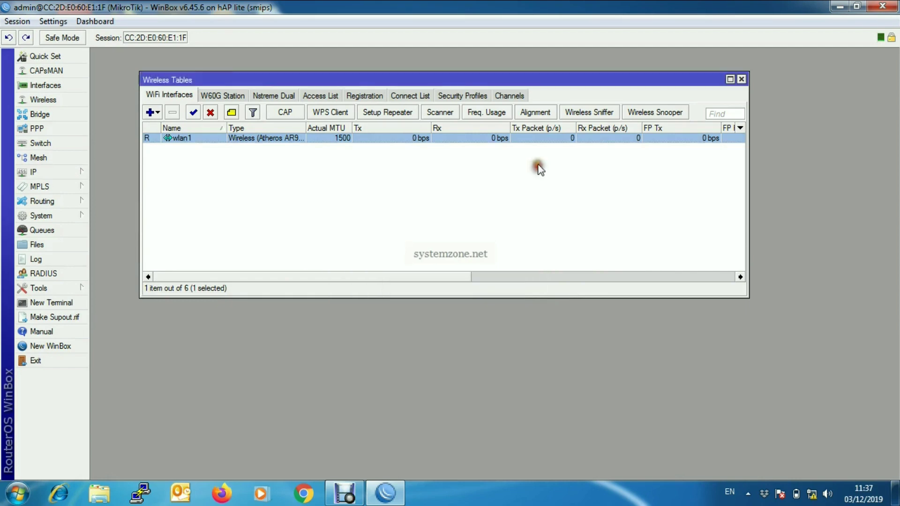
left_click(68, 169)
left_click(128, 237)
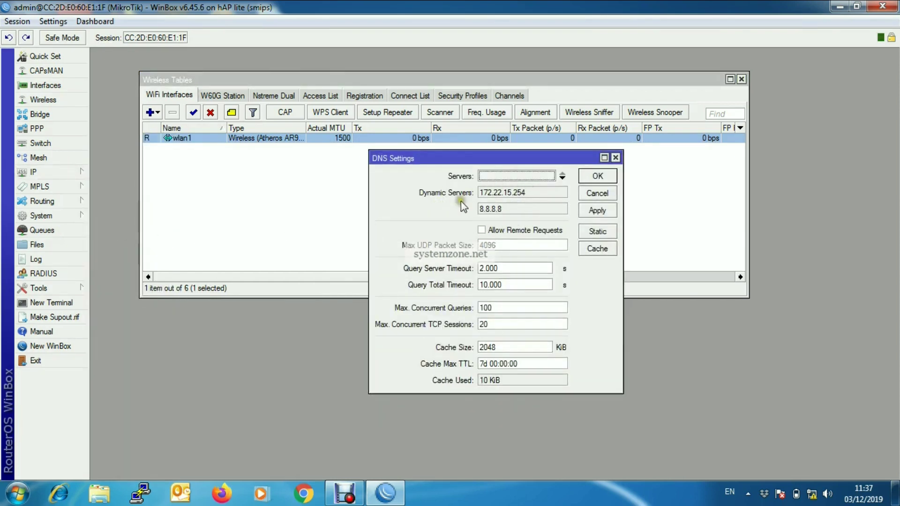
left_click(615, 158)
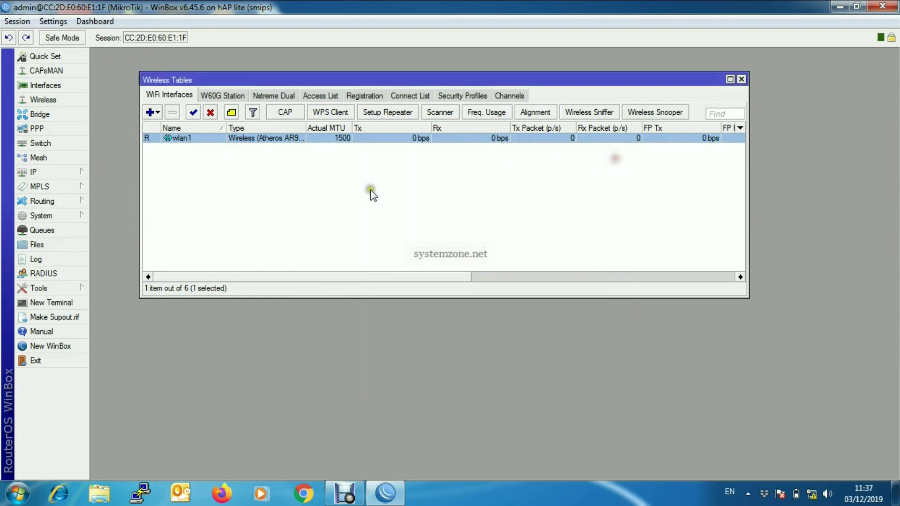
Check the default 0.0.0.0/0 route via 192.168.70.1 in the route list.
left_click(77, 172)
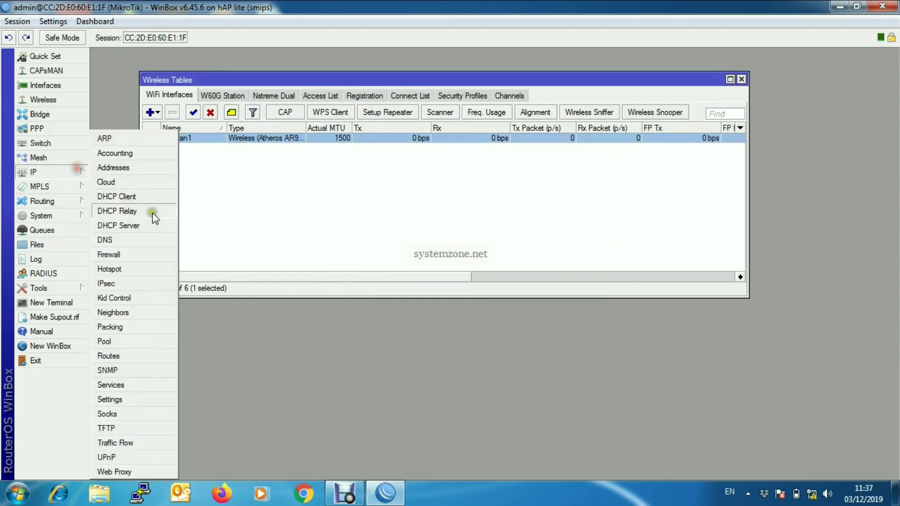
left_click(135, 356)
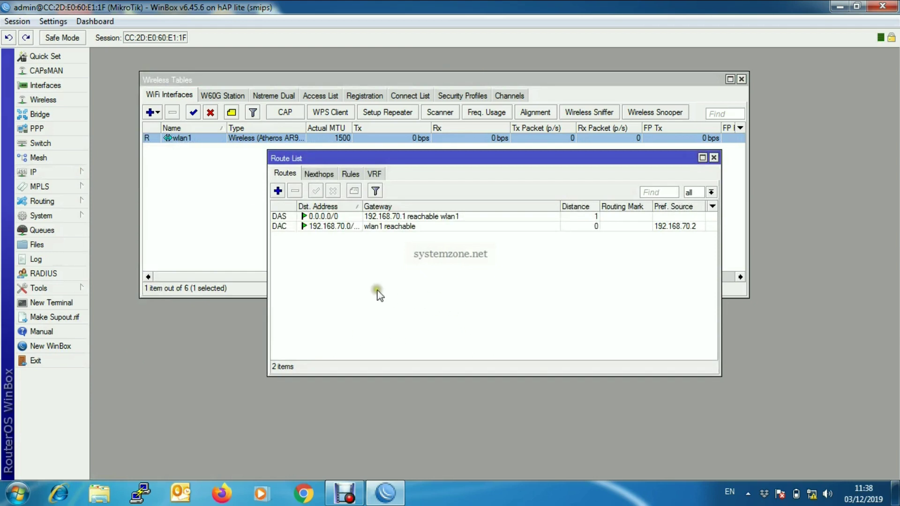
left_click(417, 217)
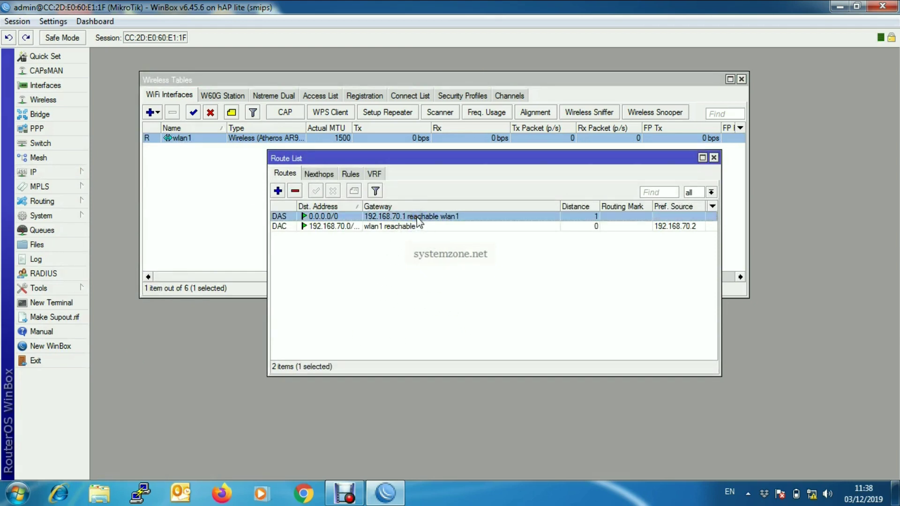
left_click(714, 158)
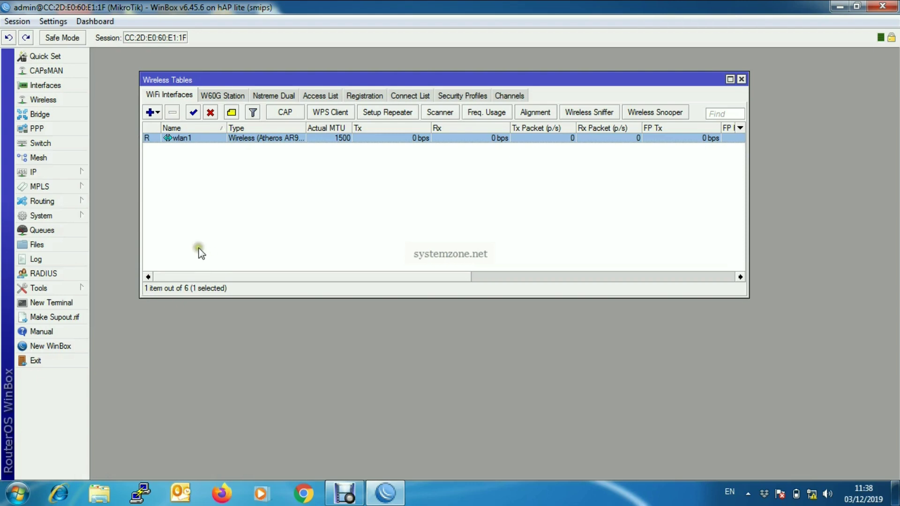
Ping google.com from a new terminal and see replies from 172.217.194.101.
left_click(68, 303)
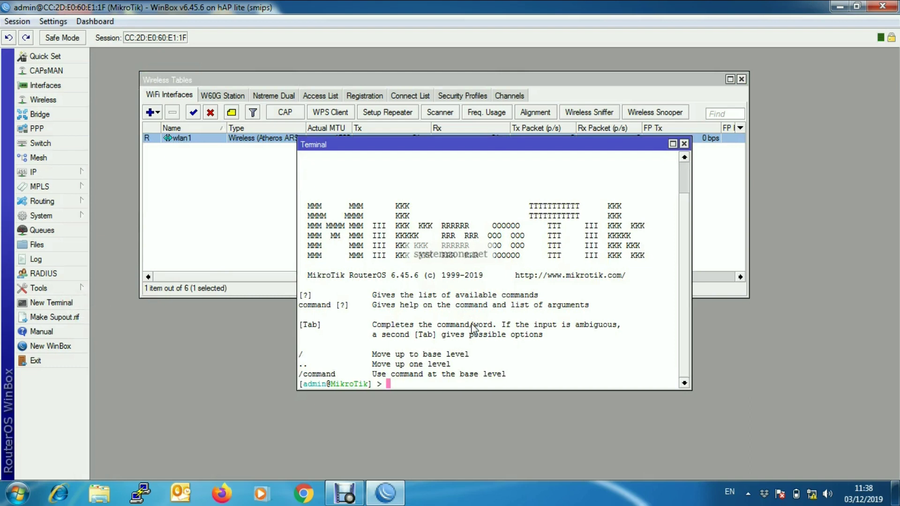
type("ping google.com")
key("Return")
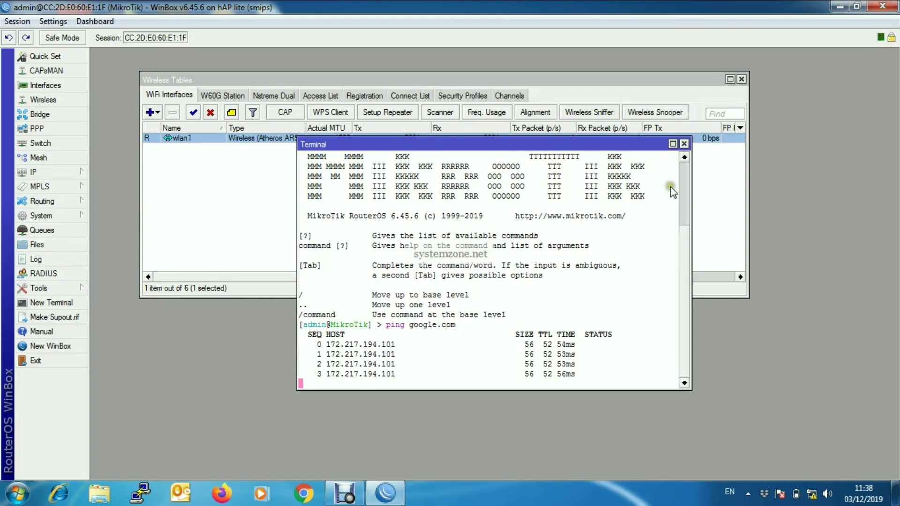
left_click(684, 144)
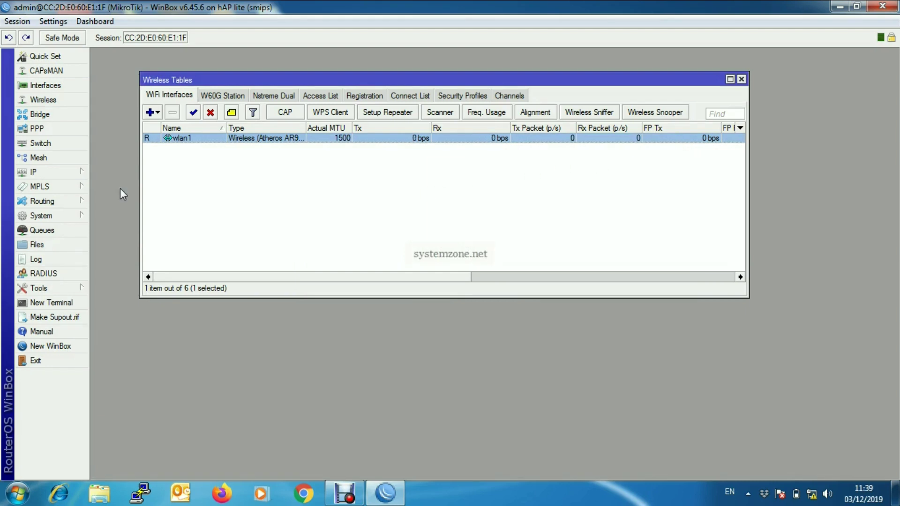
Add a new IP address entry with the value 172.25.25.1/24.
left_click(80, 172)
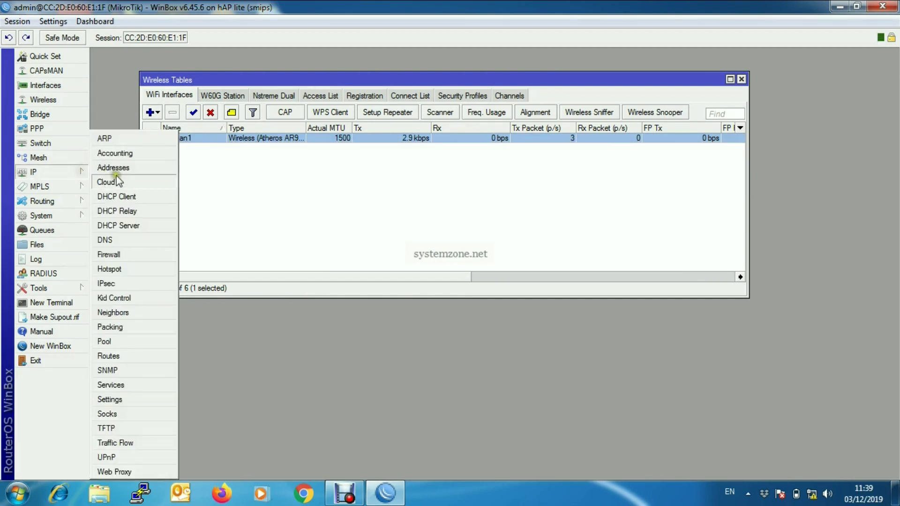
left_click(132, 168)
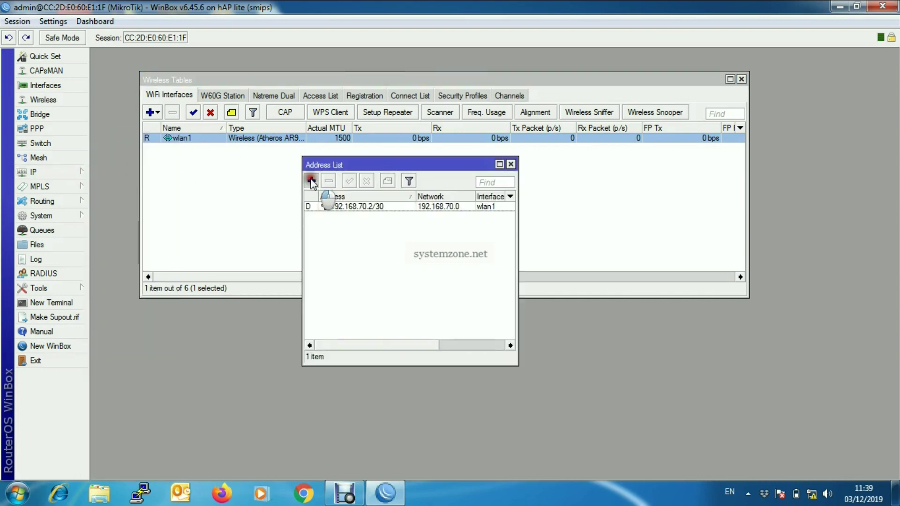
left_click(311, 181)
left_click_drag(464, 191, 466, 189)
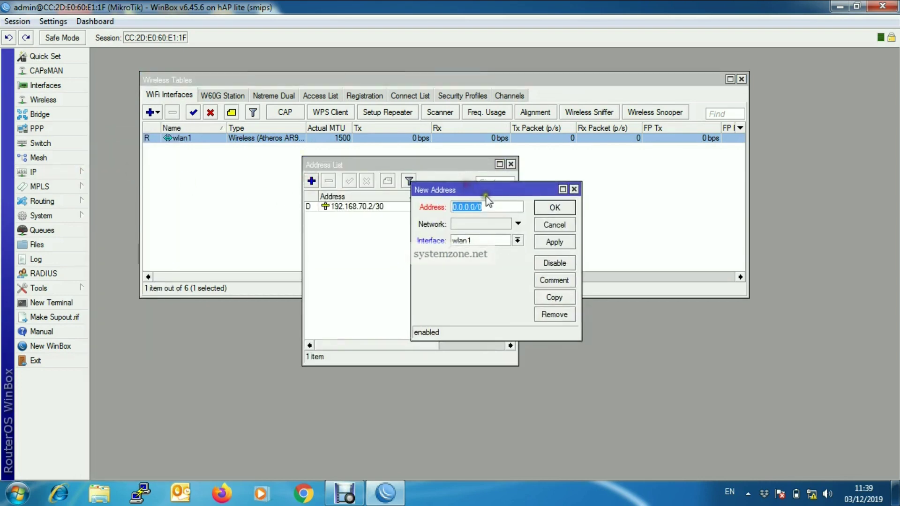
key("BackSpace")
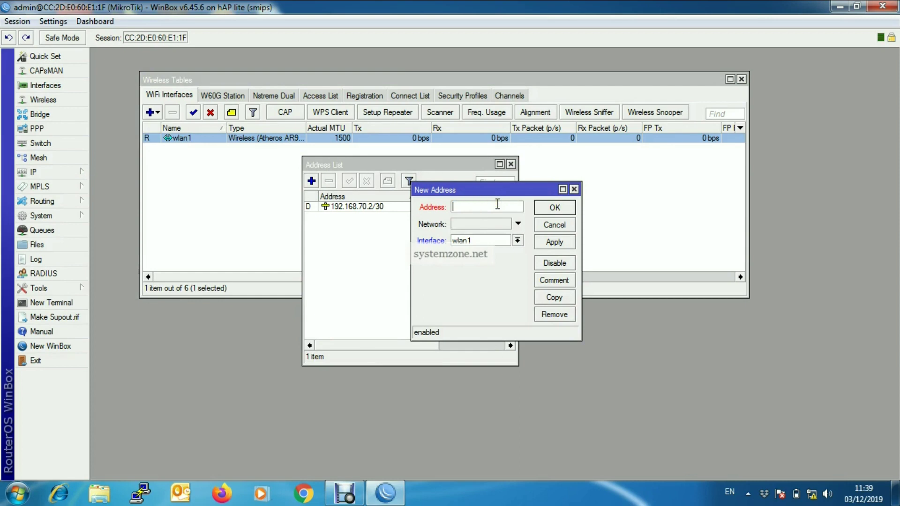
type("172.22")
type(".25.1/24")
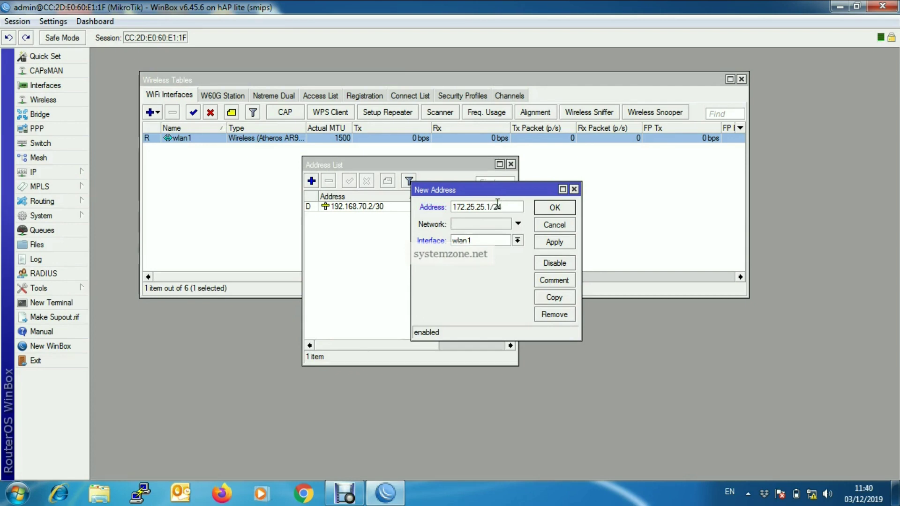
Assign the 172.25.25.1/24 address to ether1 and apply it.
left_click(518, 241)
scroll(518, 241, "up", 5)
left_click(518, 240)
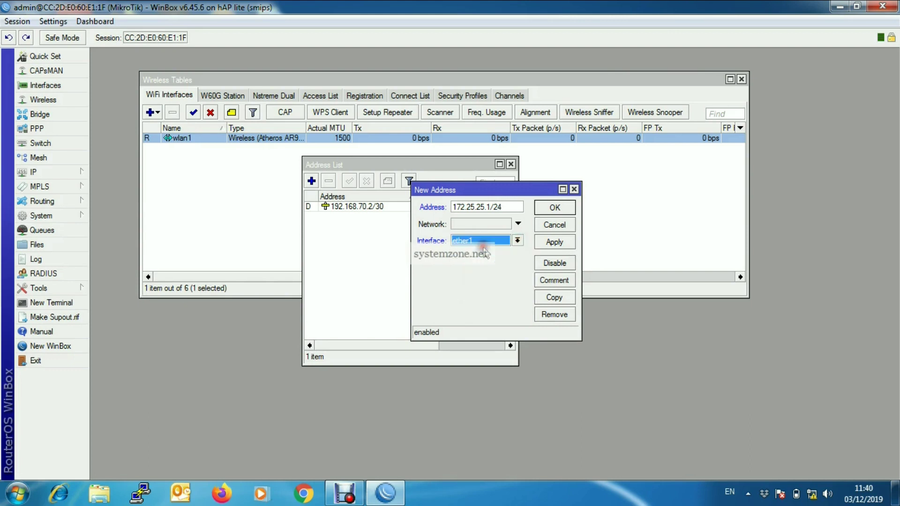
left_click(555, 243)
left_click(556, 207)
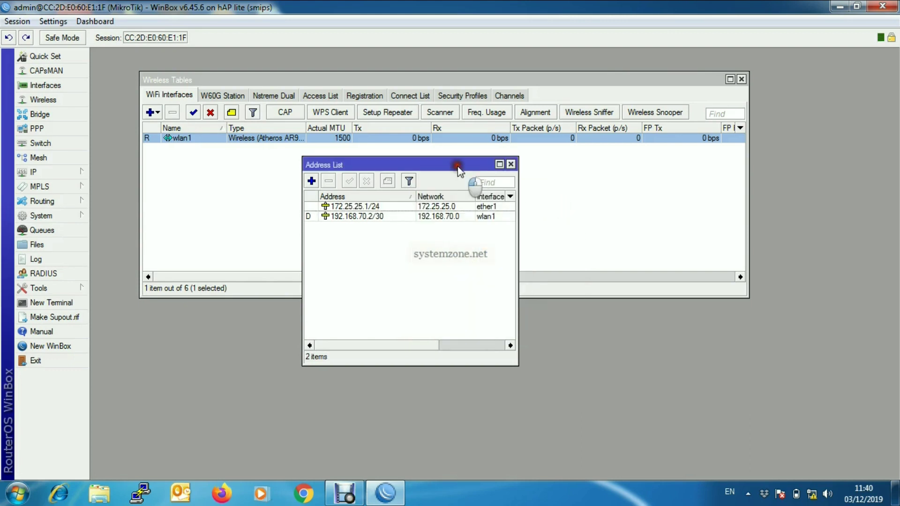
left_click_drag(459, 171, 422, 165)
left_click(211, 207)
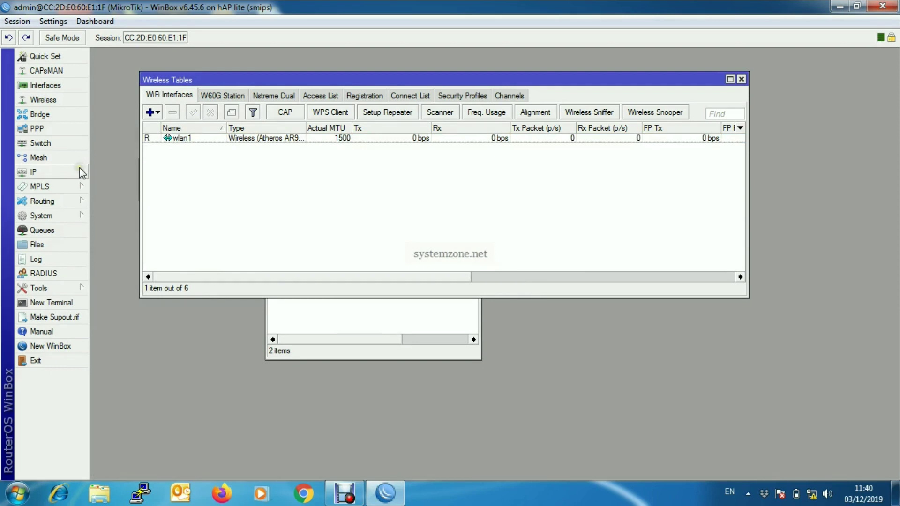
Open IP > Firewall on the NAT tab, which holds 0 rules.
left_click(80, 172)
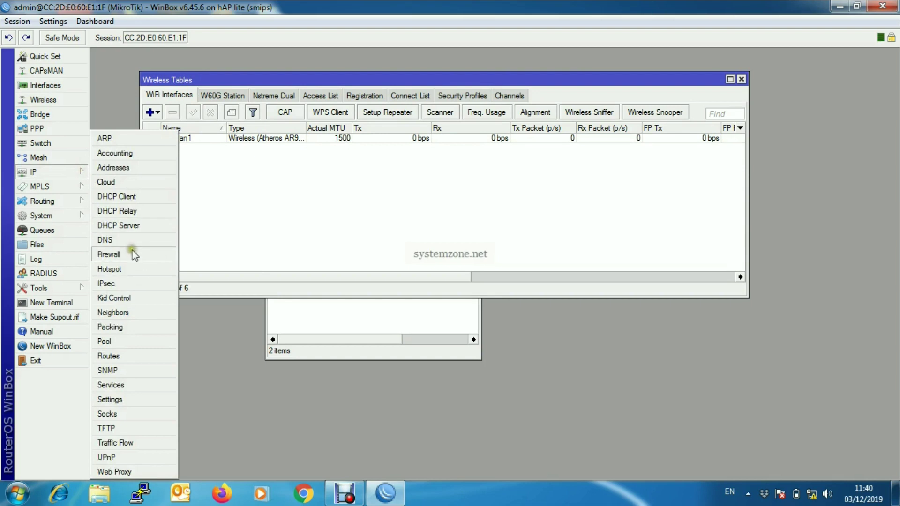
left_click(133, 254)
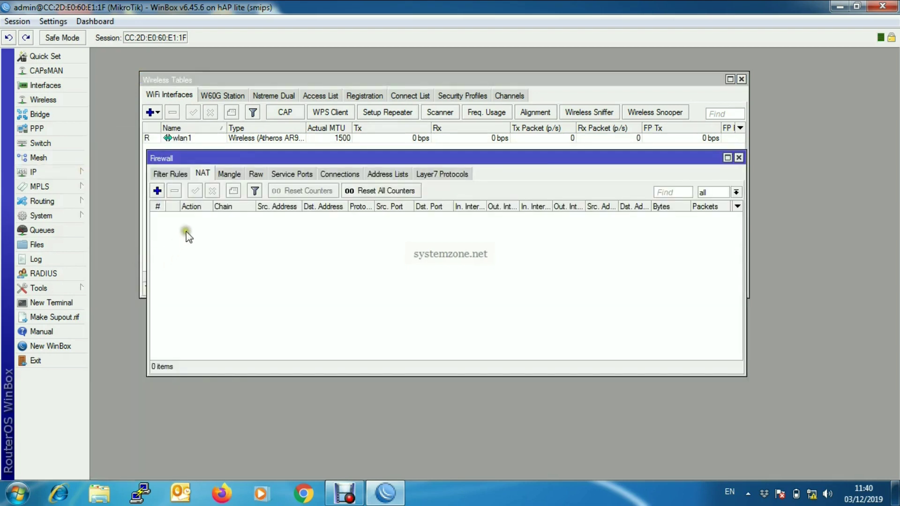
left_click_drag(209, 156, 210, 156)
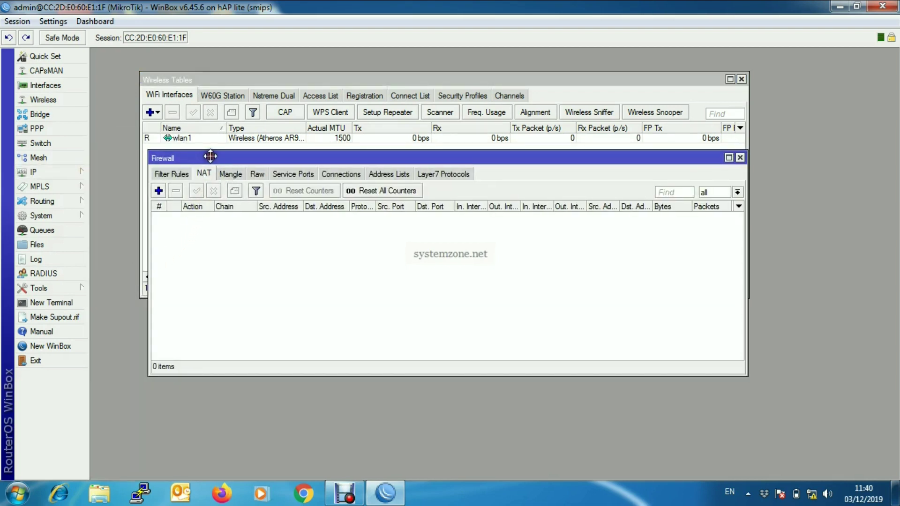
left_click(204, 176)
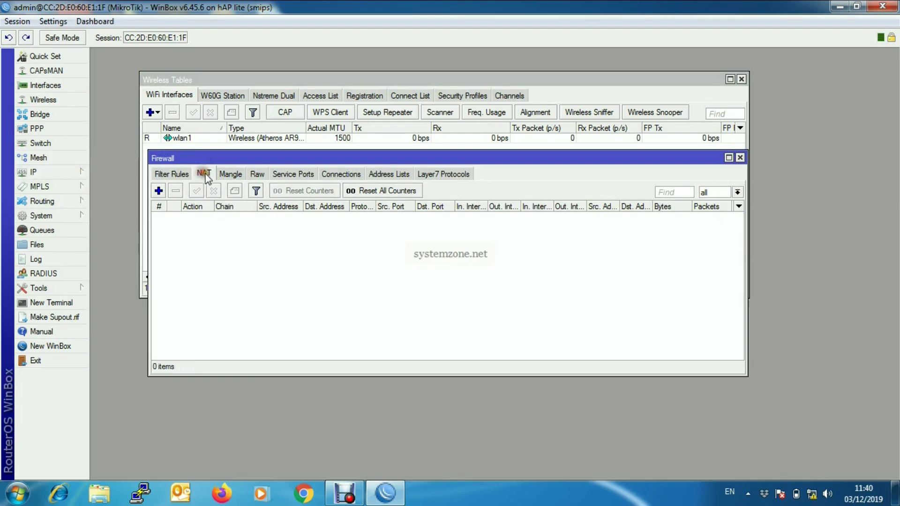
Add a new srcnat NAT rule with source address 172.25.25.0/24.
left_click(159, 191)
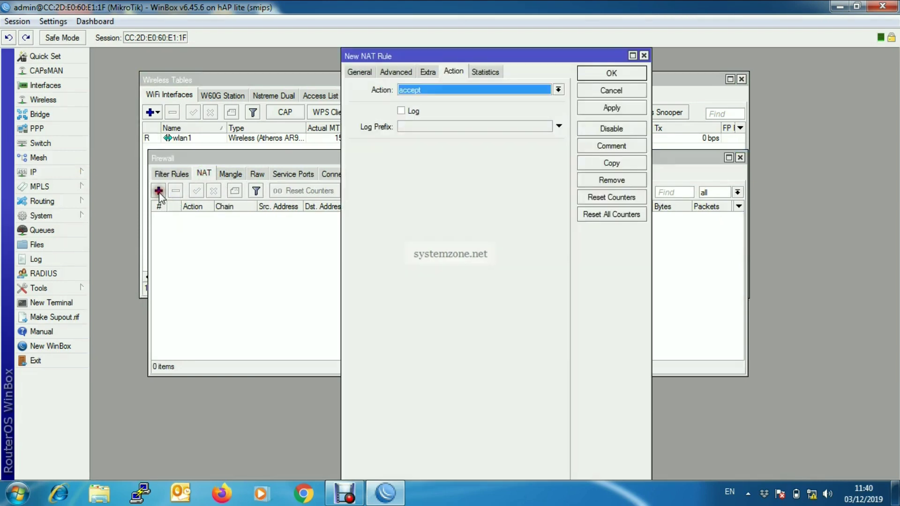
left_click(353, 73)
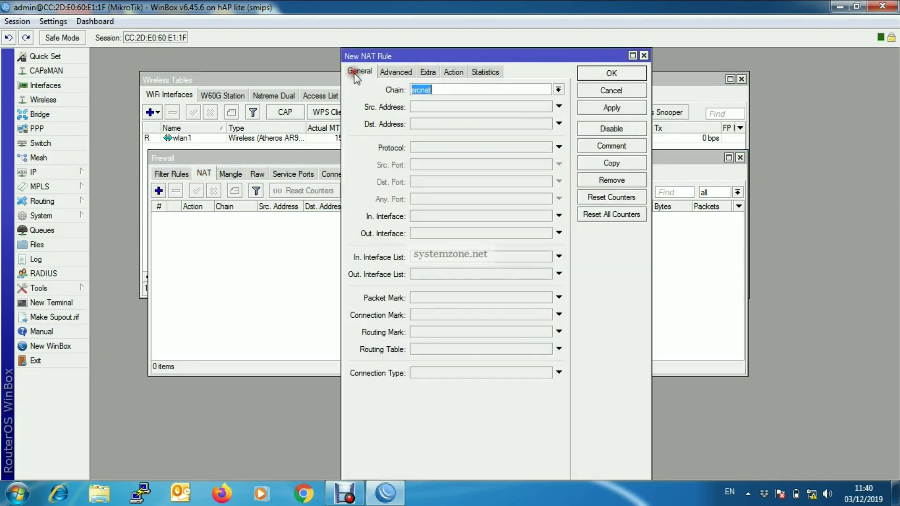
left_click(558, 90)
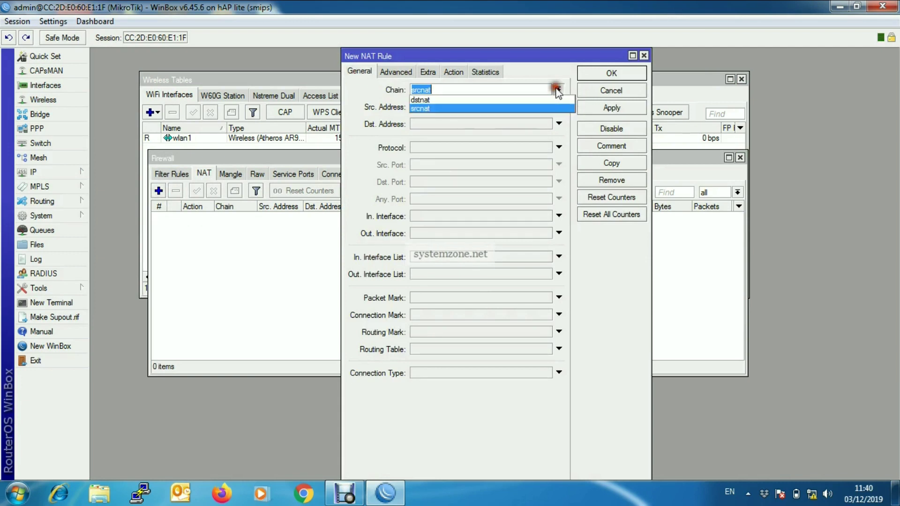
left_click(477, 108)
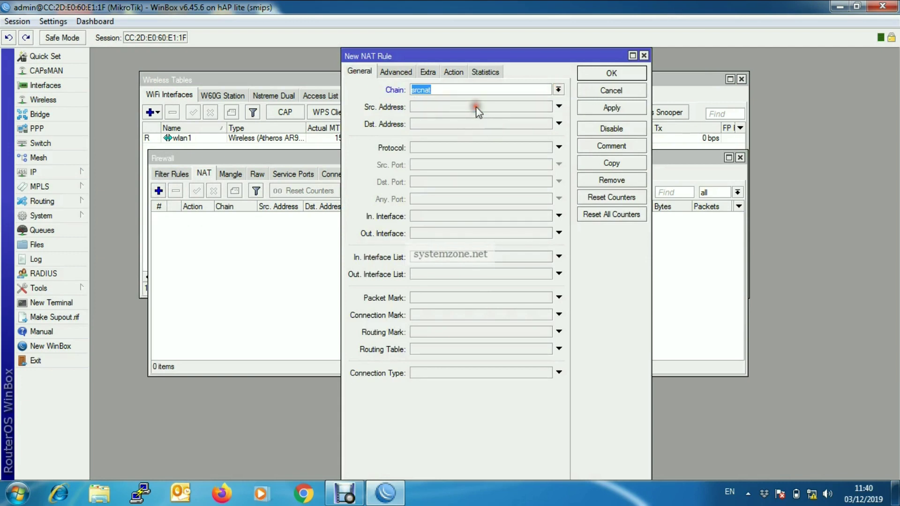
left_click(438, 106)
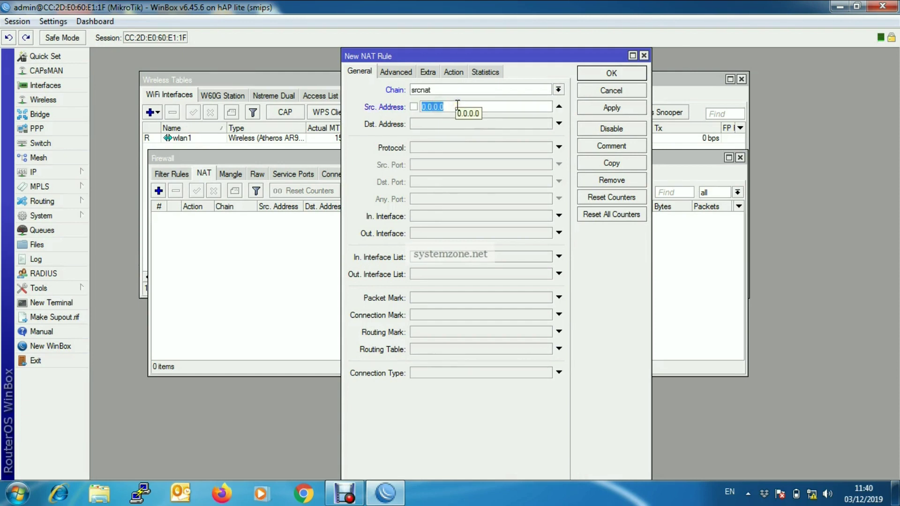
type("172.2")
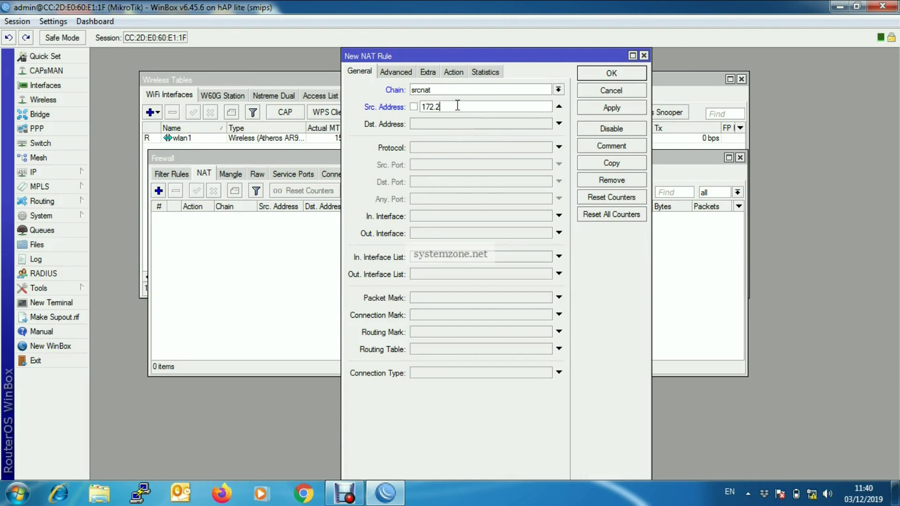
type("5.25.0/24")
Set the rule's action to masquerade and save it.
left_click(453, 72)
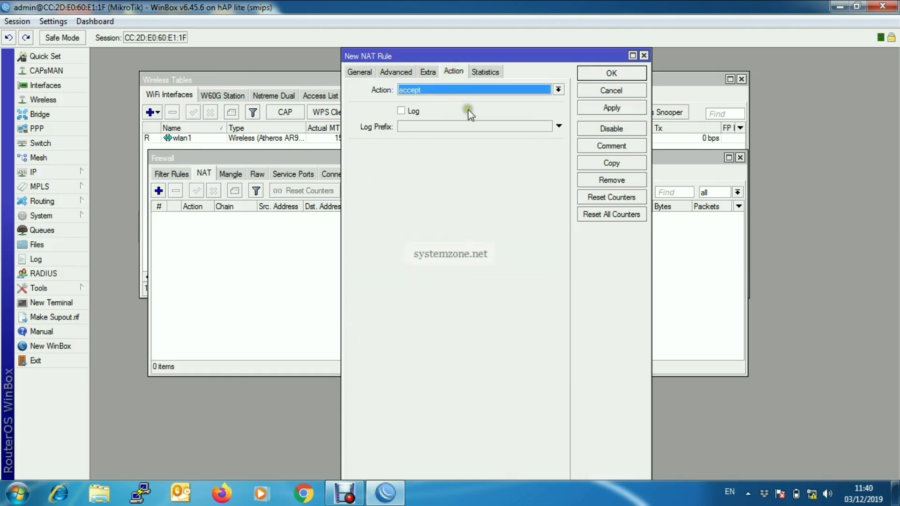
left_click(487, 88)
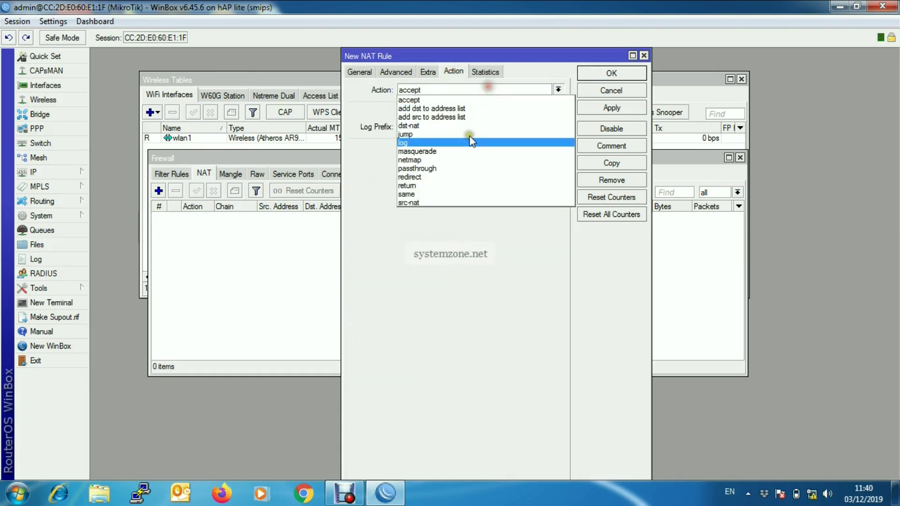
left_click(422, 151)
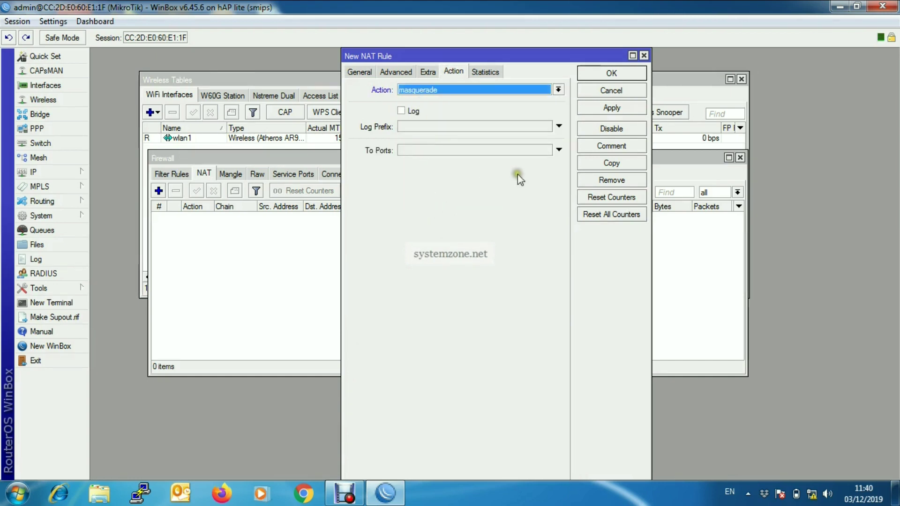
left_click(617, 107)
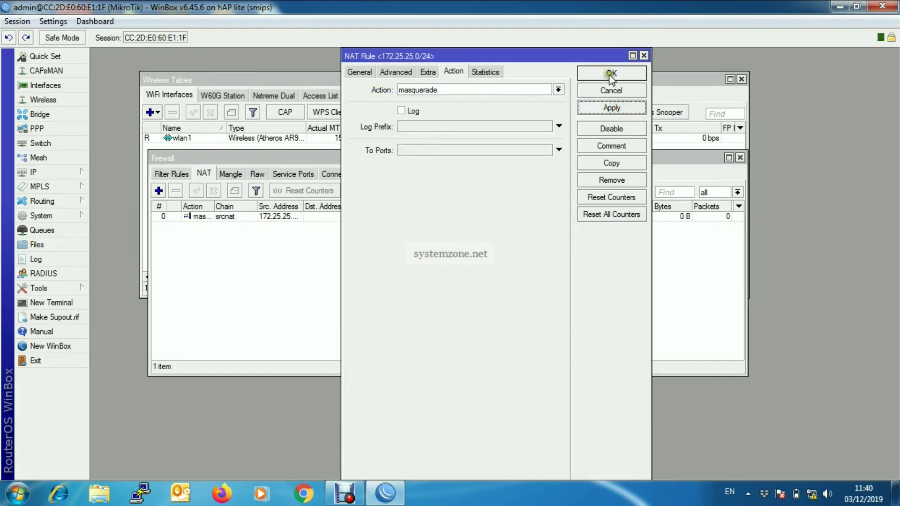
left_click(609, 74)
Close the Firewall, Address List and Wireless Tables windows.
mouse_move(622, 82)
left_mouse_down()
mouse_move(602, 75)
mouse_move(619, 70)
left_mouse_up()
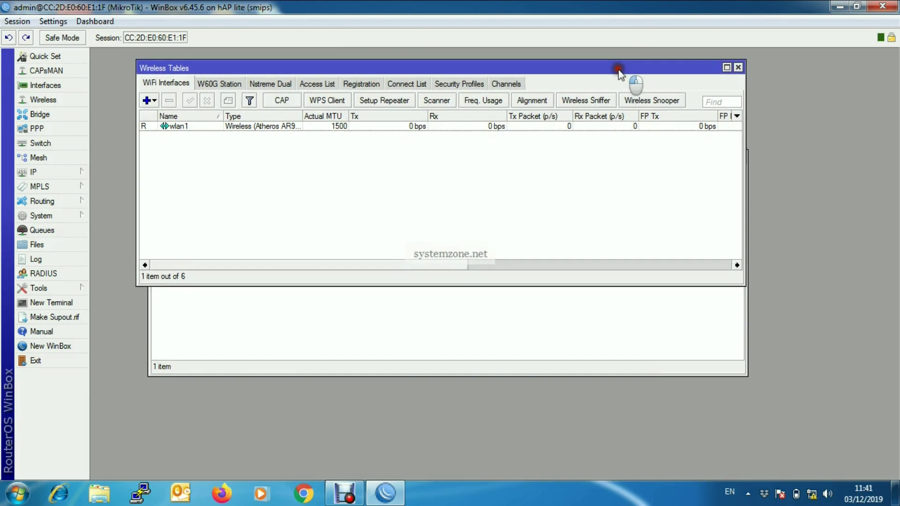
left_click(649, 311)
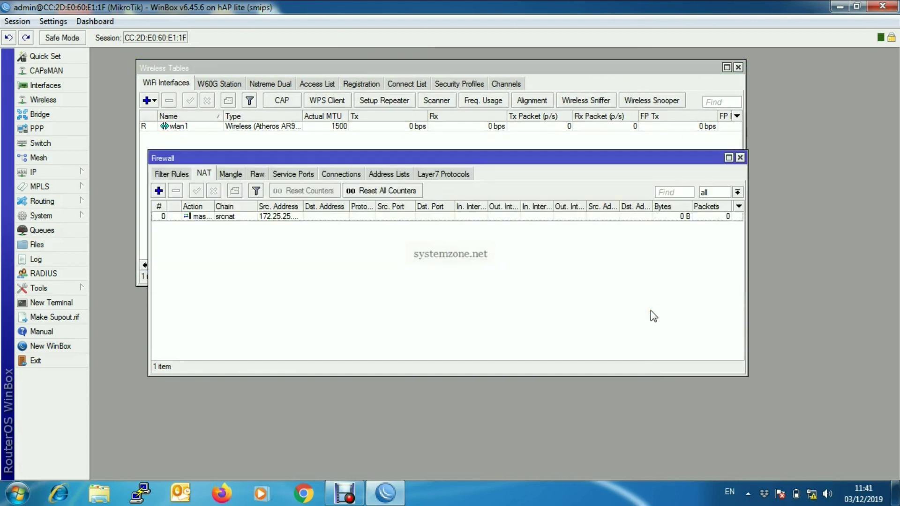
left_click(740, 157)
left_click(422, 310)
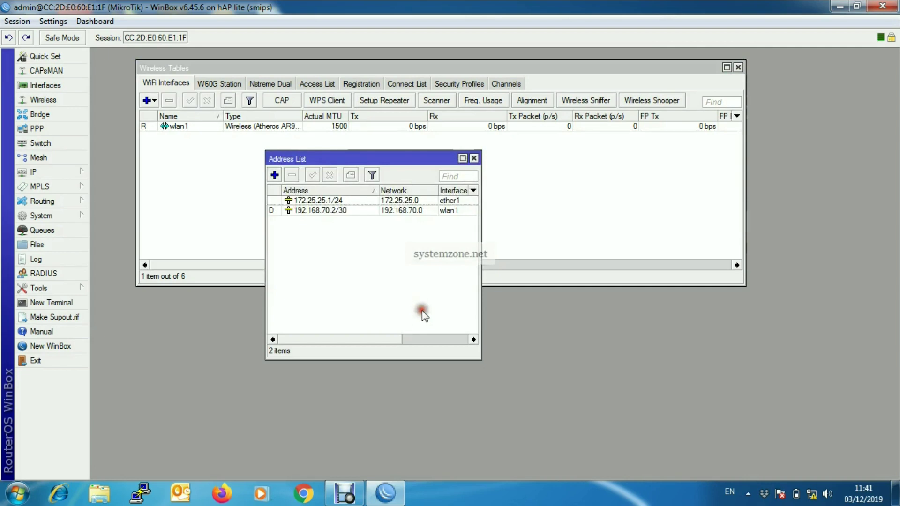
left_click(474, 158)
left_click(737, 67)
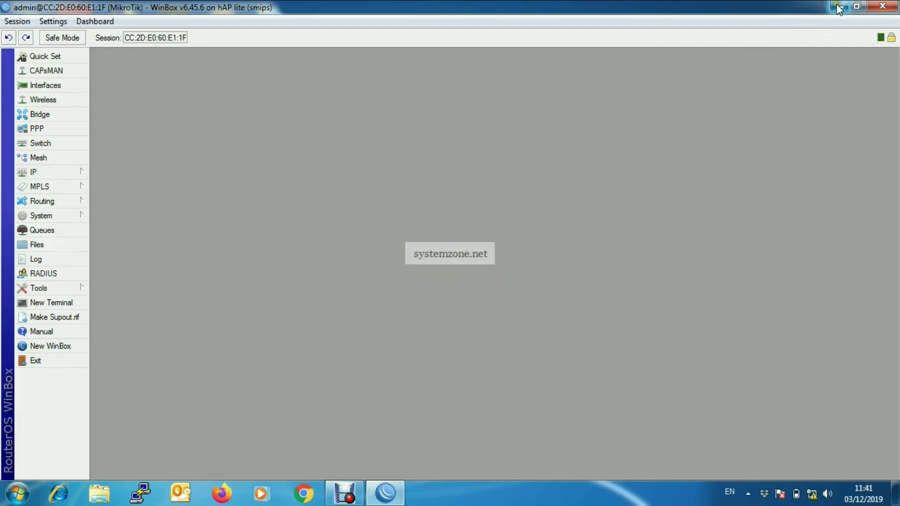
Open the TCP/IPv4 properties of Local Area Connection from Network and Sharing Center.
right_click(812, 493)
left_click(818, 486)
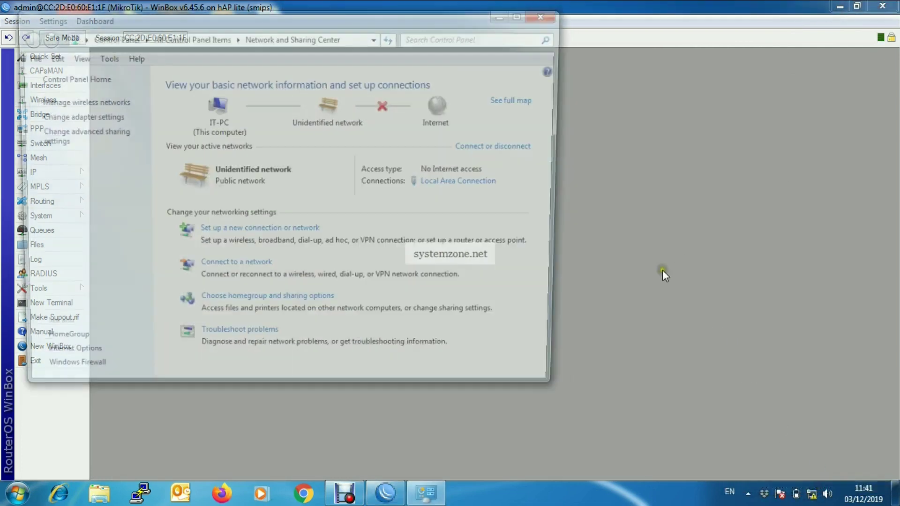
left_click(477, 185)
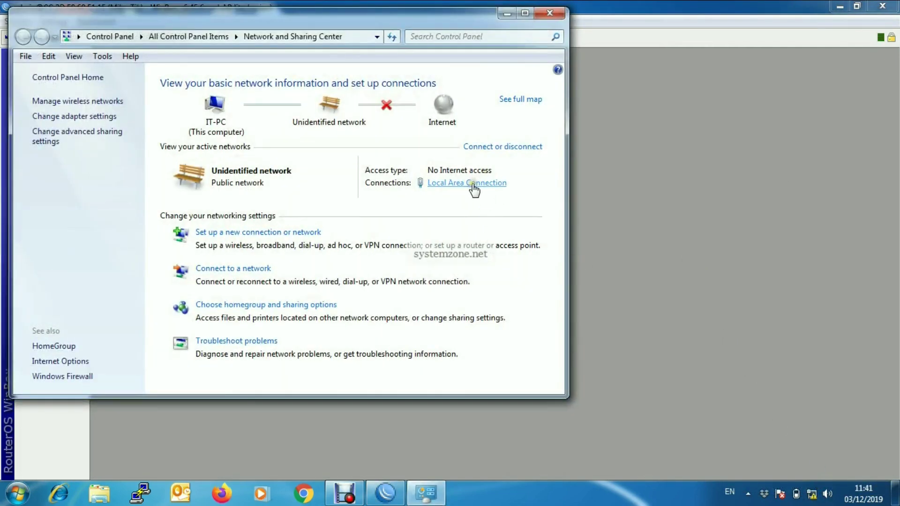
left_click(370, 357)
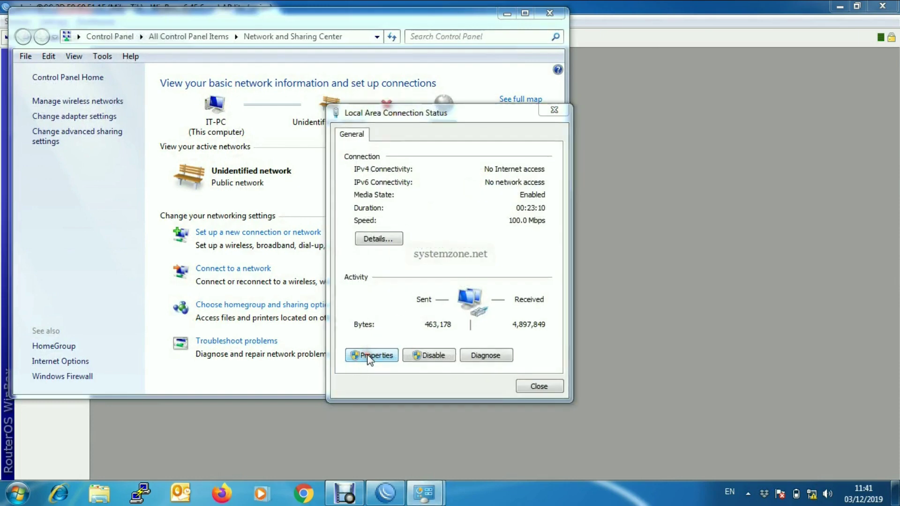
left_click(455, 285)
double_click(454, 286)
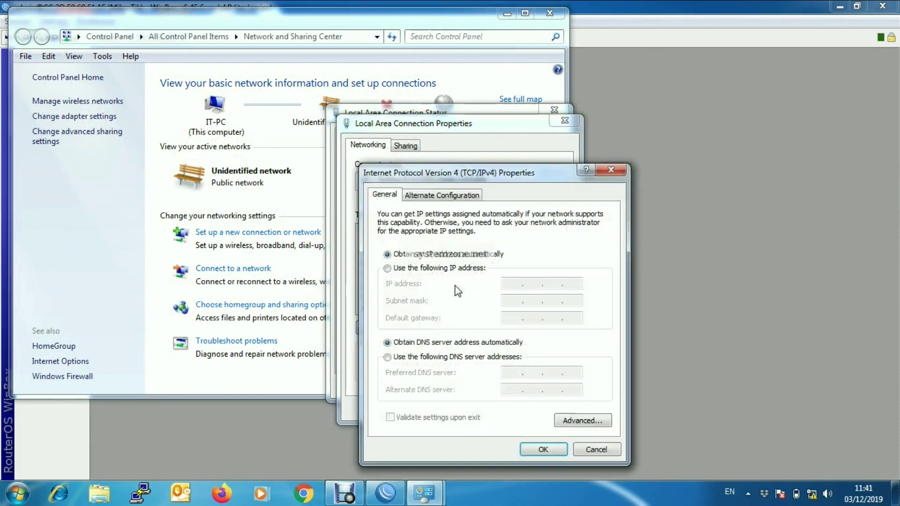
Enter static IP 172.25.25.2, mask 255.255.255.0, gateway 172.25.25.1 and DNS 8.8.8.8.
left_click(433, 268)
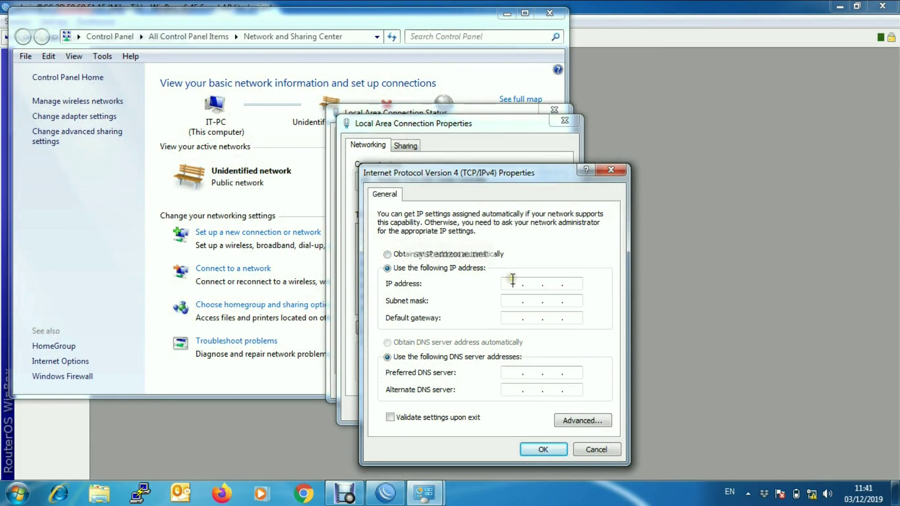
type("172 . 25 . 25 . 2")
left_click(535, 301)
left_click(560, 300)
type("255 . 0")
left_click(512, 316)
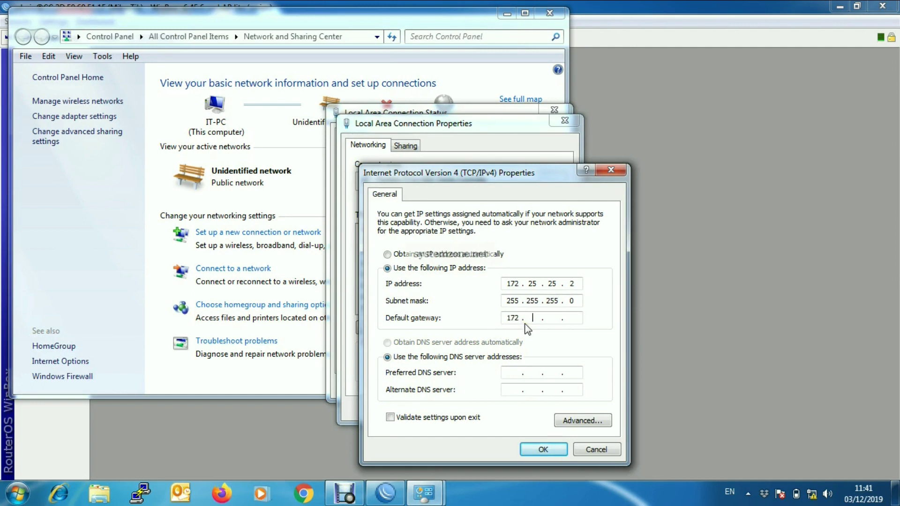
type("172 . 25 . 25")
type("8.8.8.8")
Save the IPv4 settings, accept the warning, and close all network windows.
left_click(542, 450)
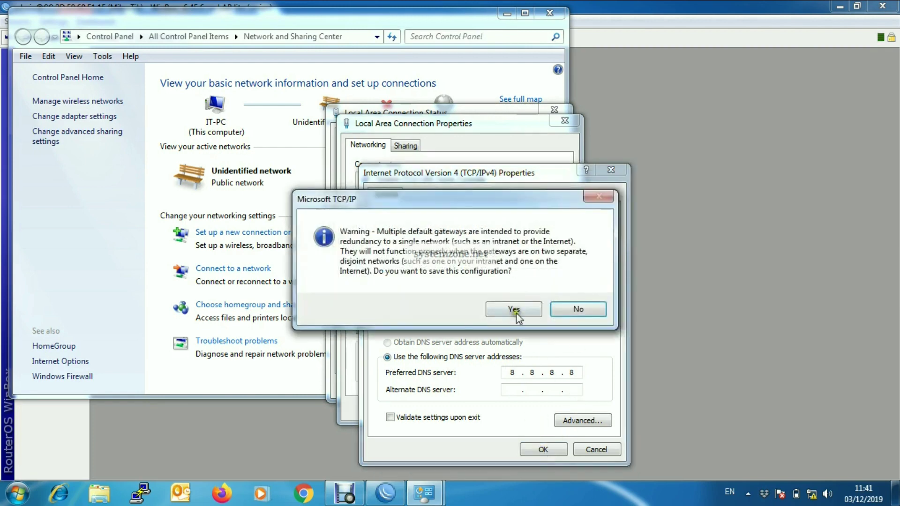
left_click(515, 303)
left_click(496, 408)
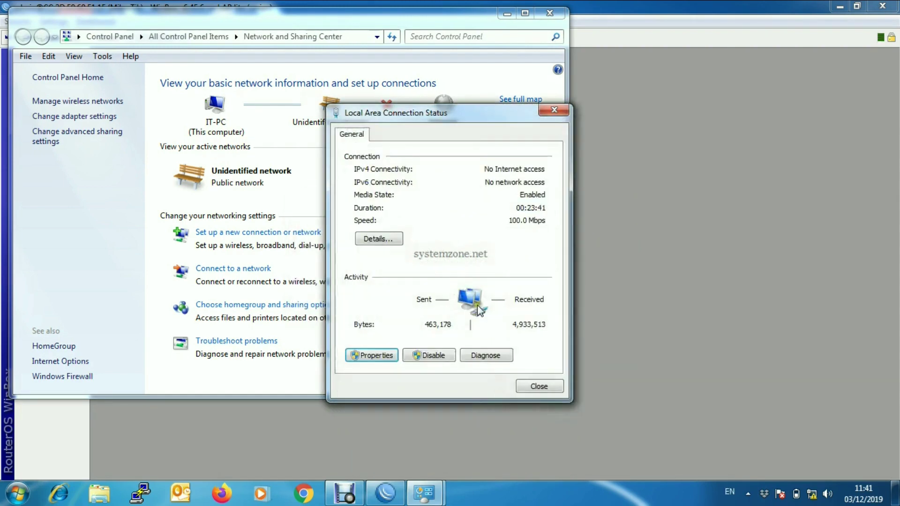
left_click(542, 387)
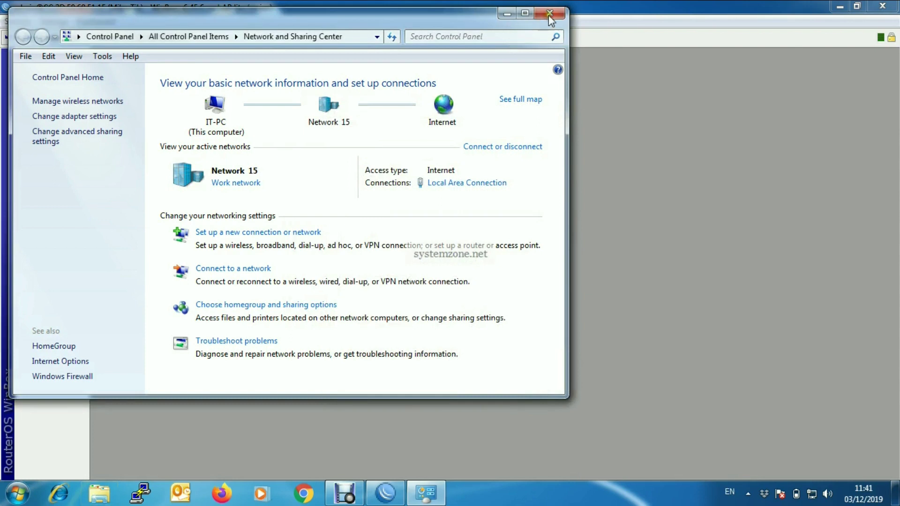
left_click(551, 11)
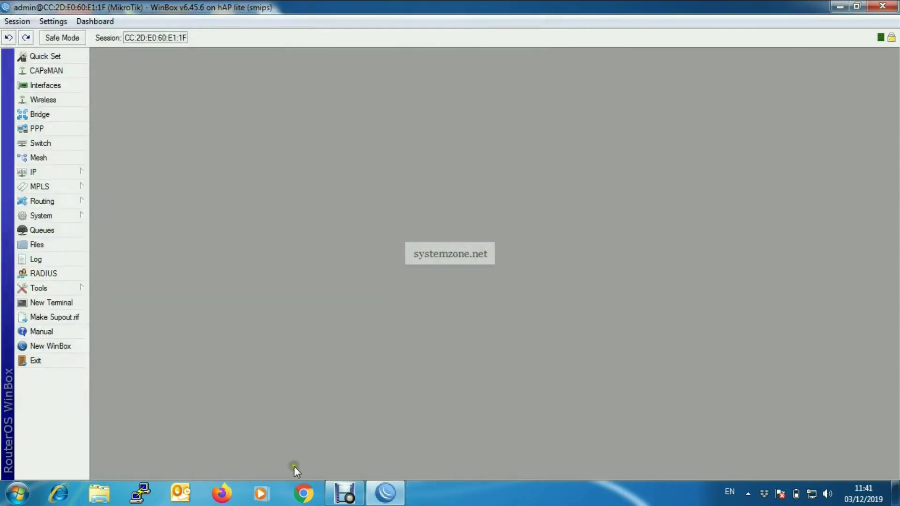
Load google.com in maximized Chrome, then minimize Chrome and WinBox to show the desktop.
left_click(303, 493)
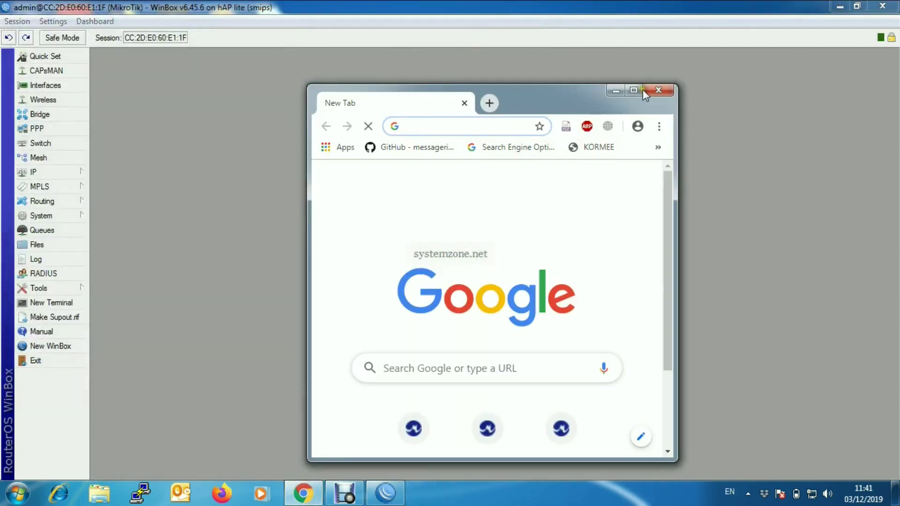
left_click(634, 89)
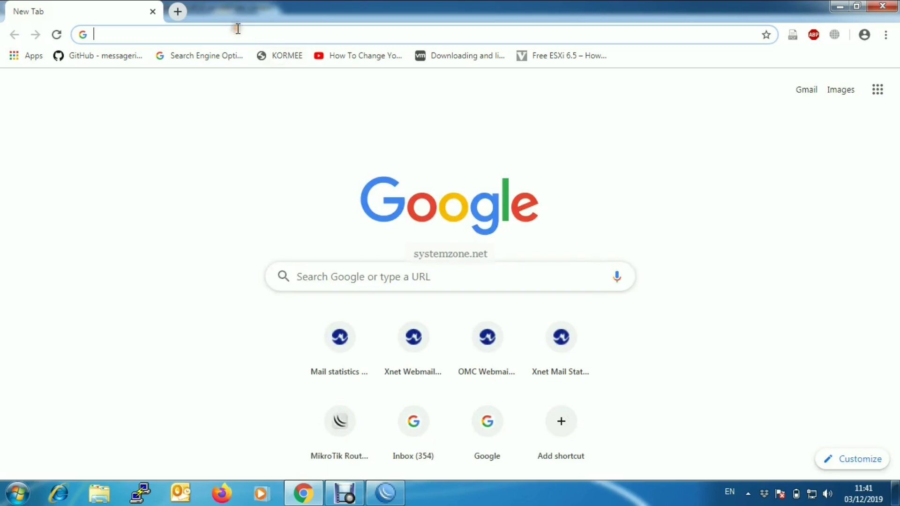
type("google.com")
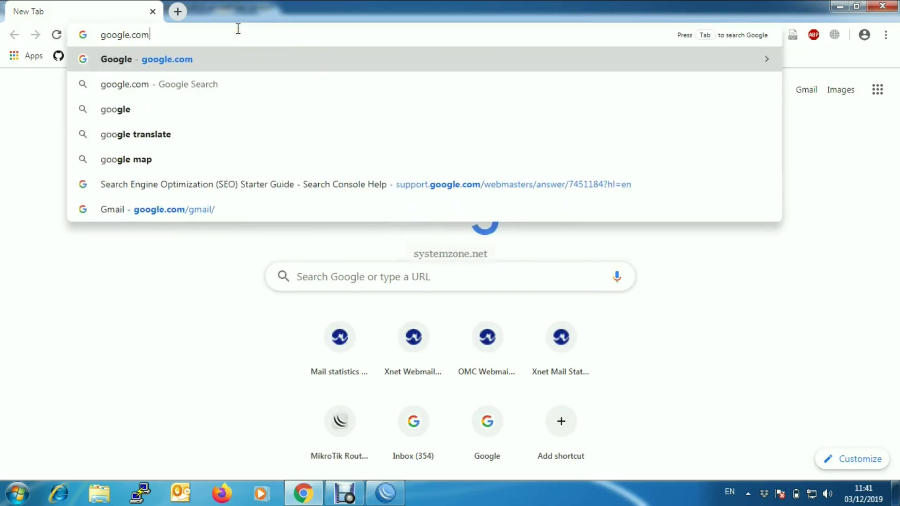
key("Return")
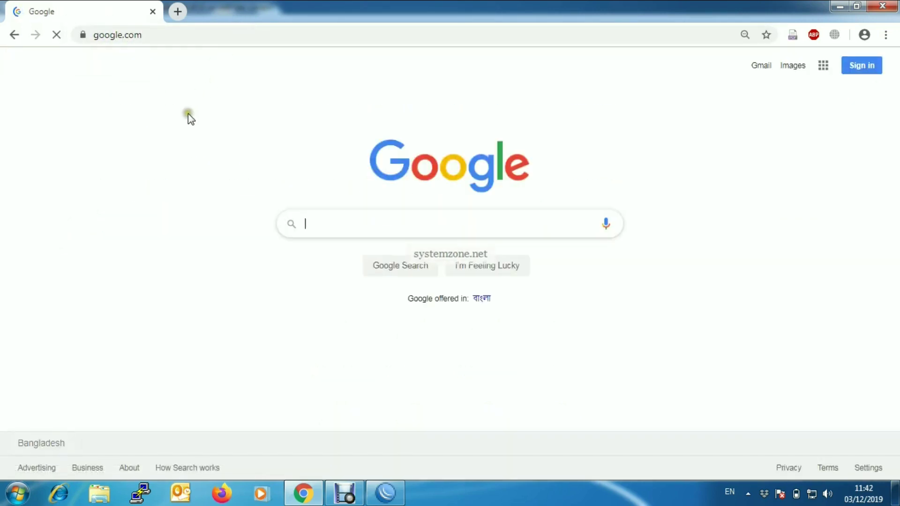
left_click(839, 6)
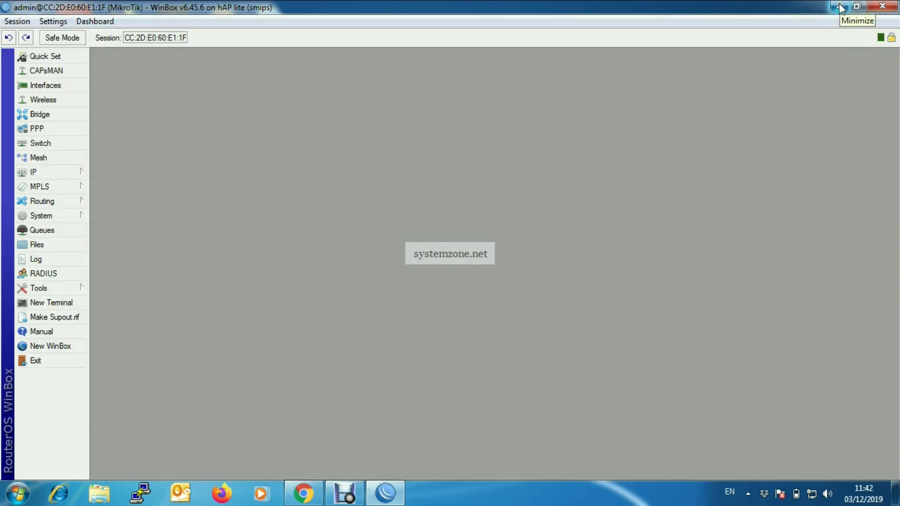
left_click(841, 7)
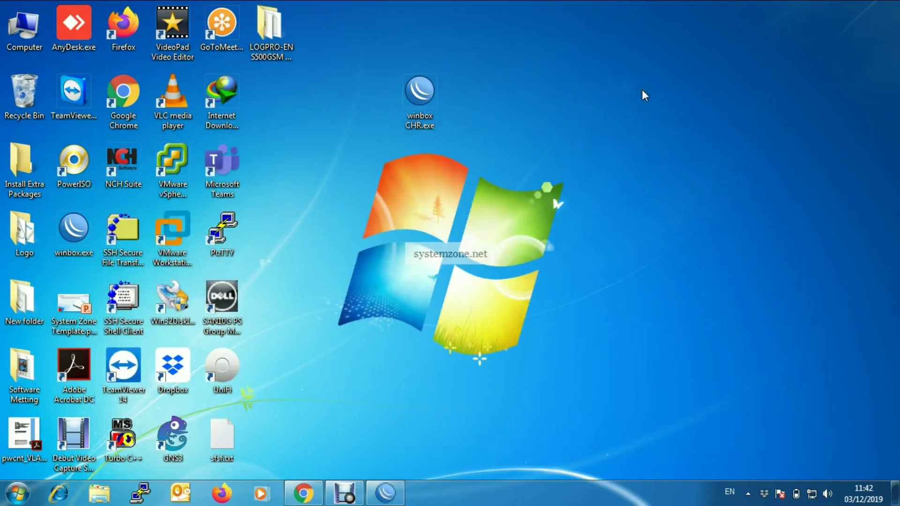